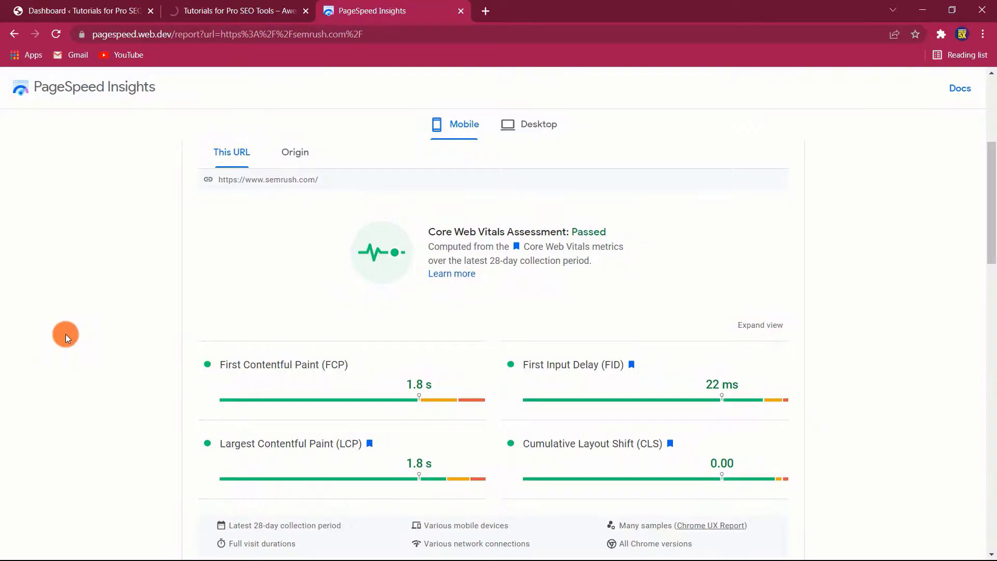
Step: Scroll through semrush.com's passing mobile Core Web Vitals report in PageSpeed Insights
scroll(67, 334, down, 1)
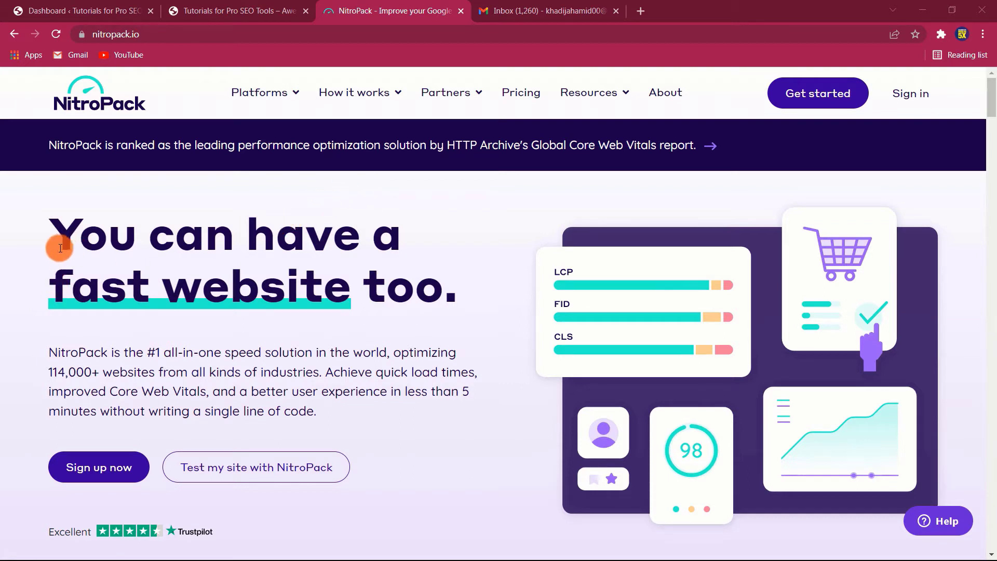
drag(60, 249, 480, 292)
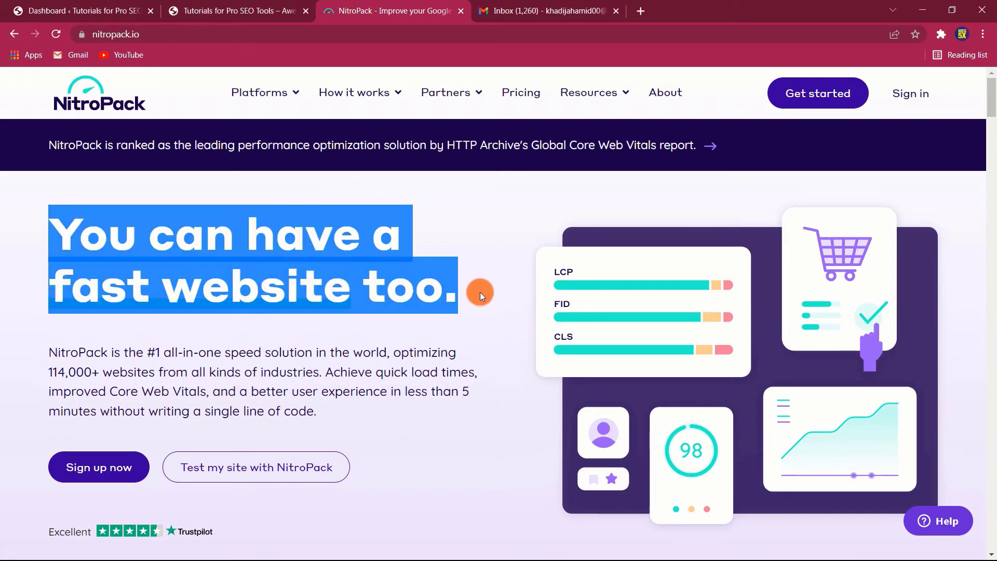
click(480, 291)
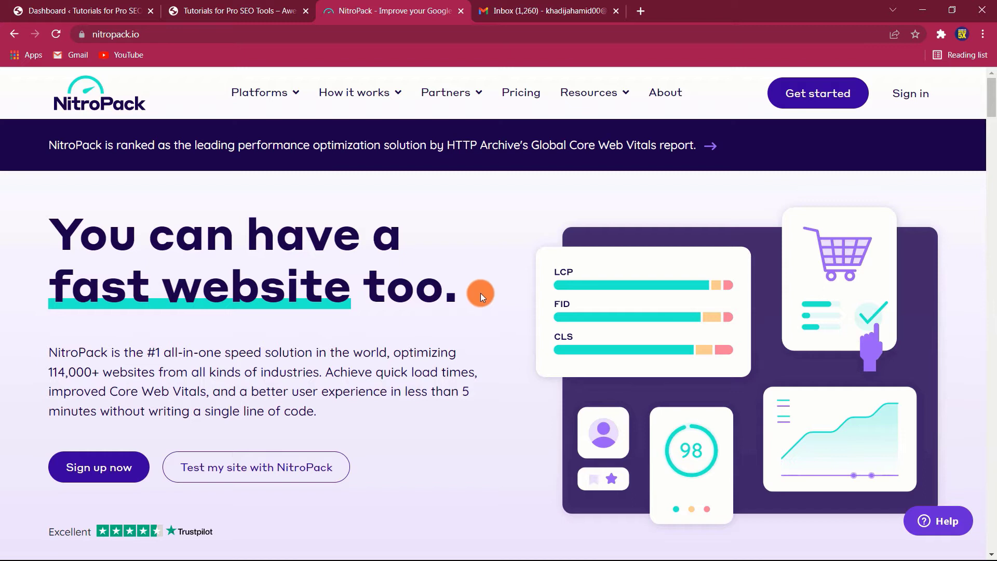
scroll(488, 347, down, 3)
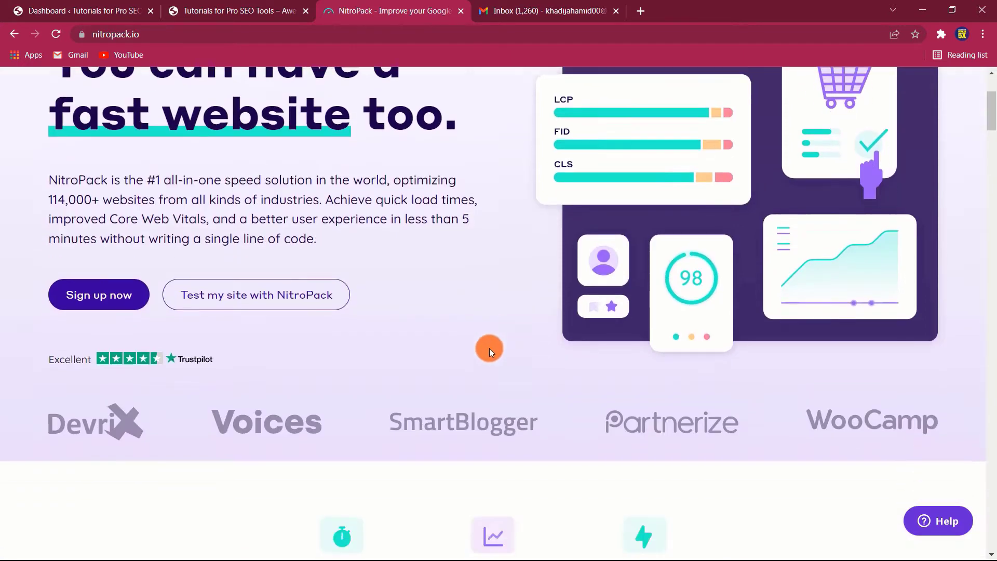
scroll(489, 351, down, 6)
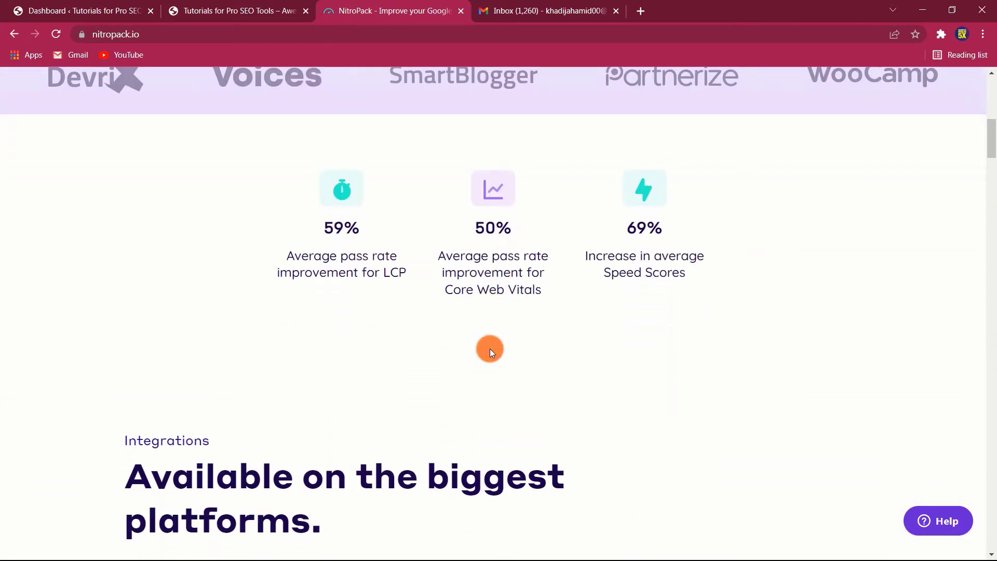
scroll(491, 351, down, 6)
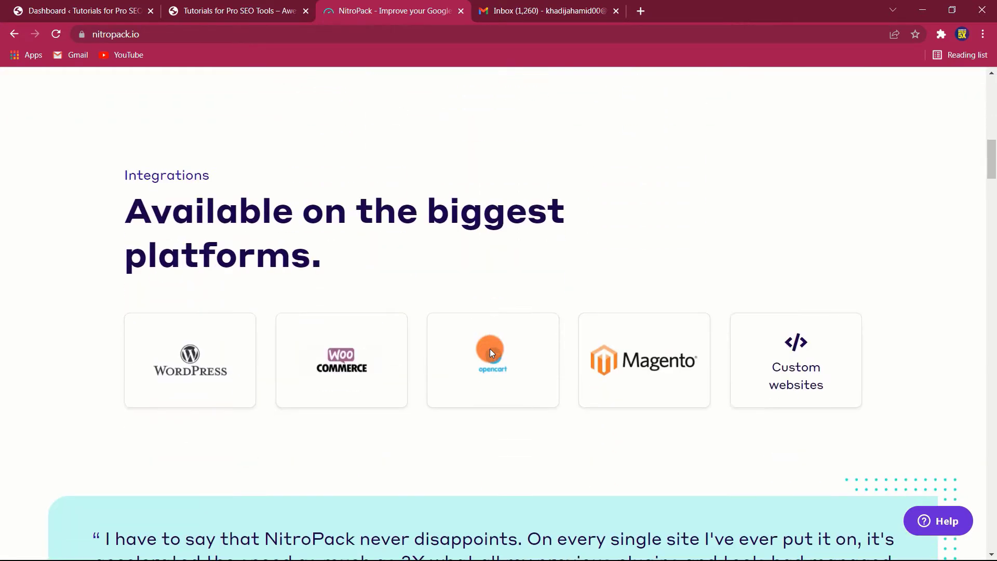
scroll(490, 352, down, 5)
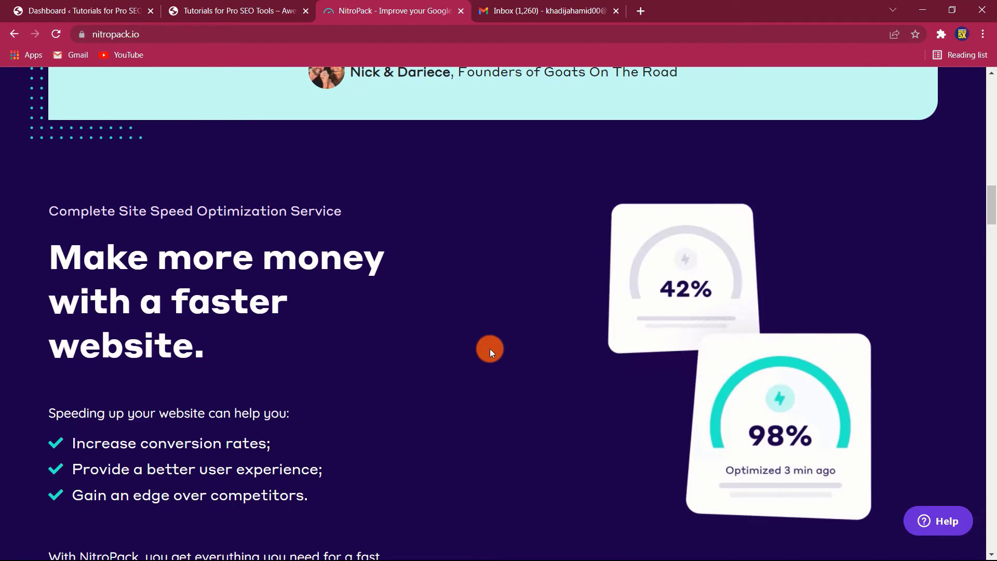
scroll(491, 352, down, 1)
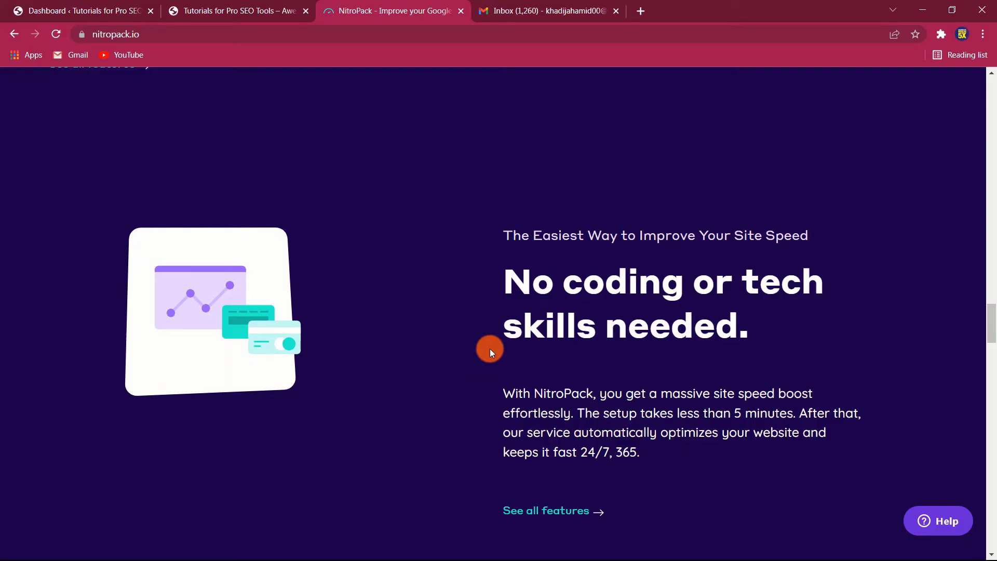
scroll(491, 348, down, 8)
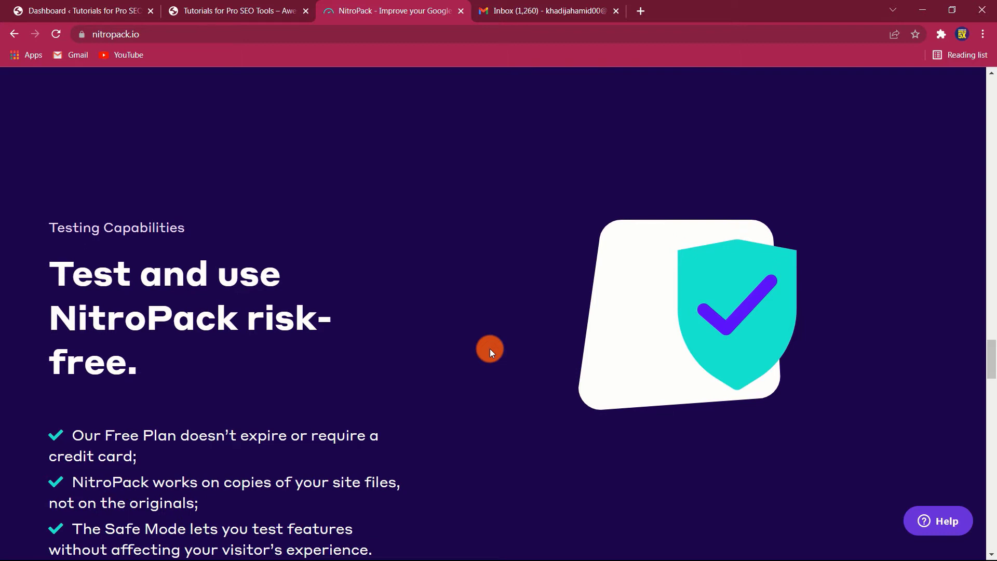
scroll(490, 352, down, 10)
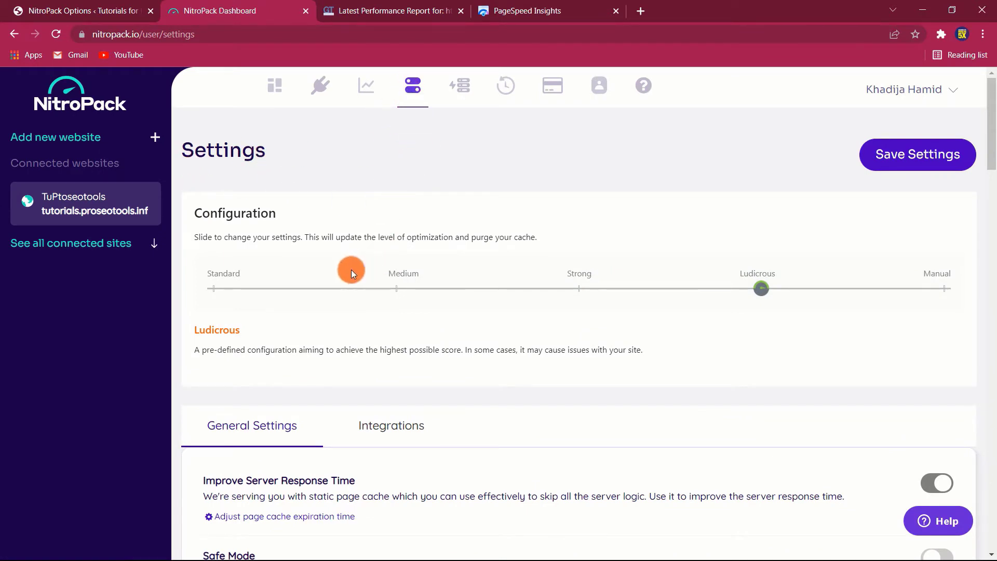
scroll(351, 310, down, 1)
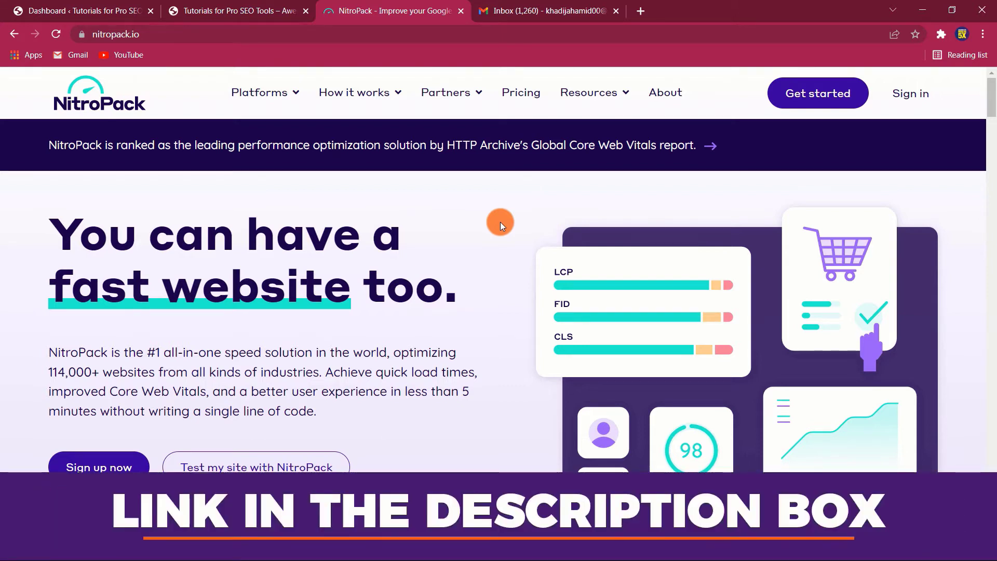
Step: Go to NitroPack's pricing page and highlight the Free plan's $0/mo price
click(526, 95)
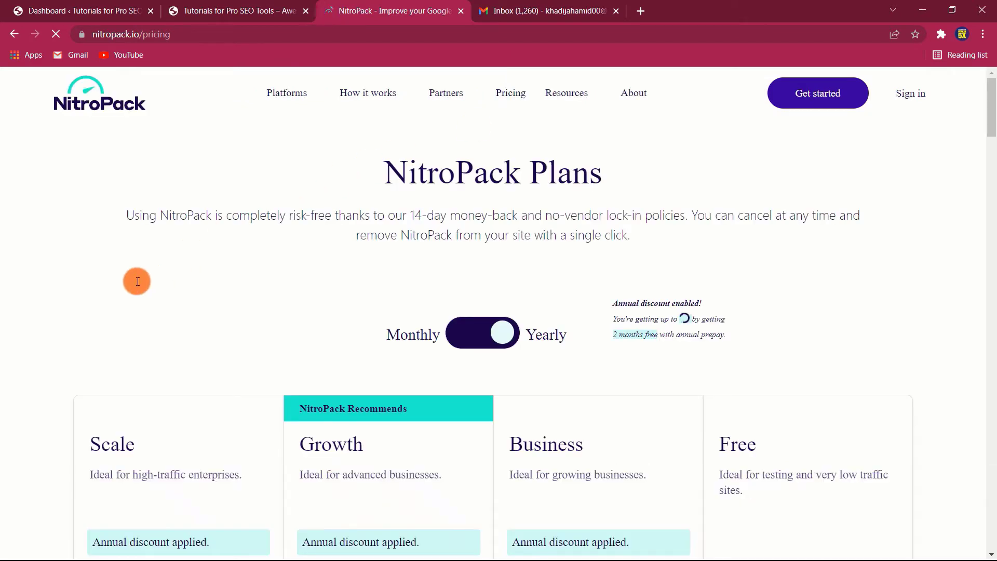
scroll(136, 281, down, 1)
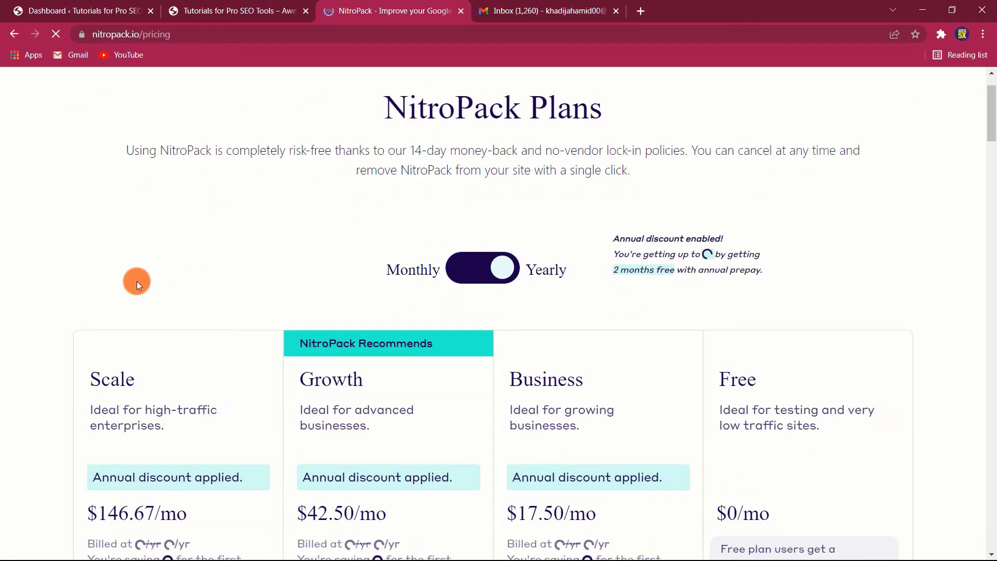
scroll(136, 281, down, 2)
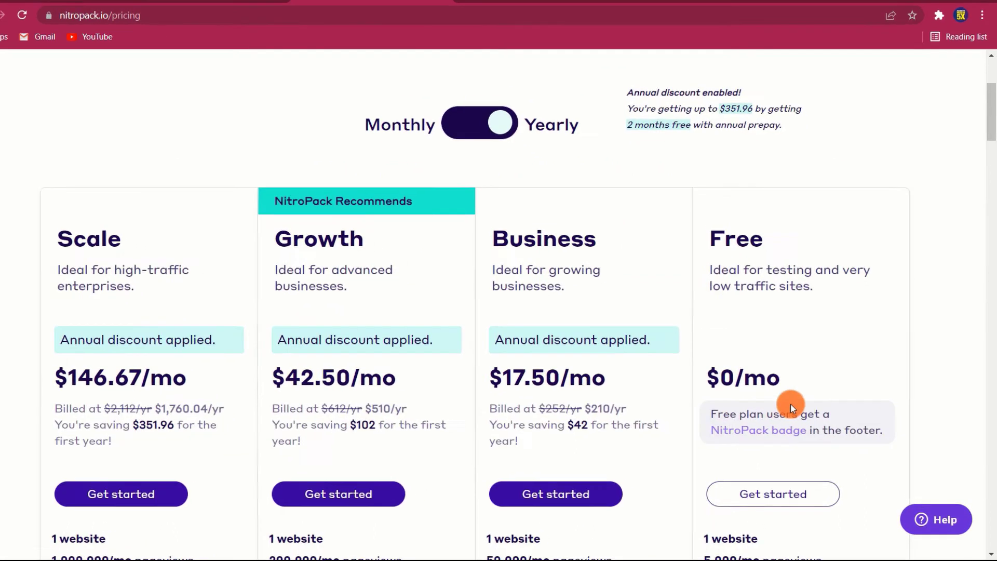
drag(817, 391, 718, 392)
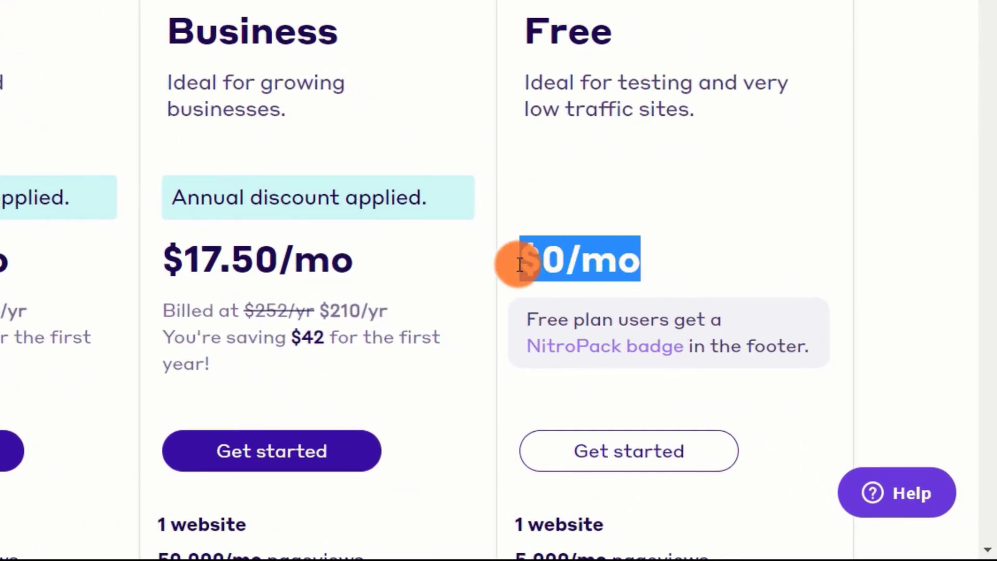
click(670, 262)
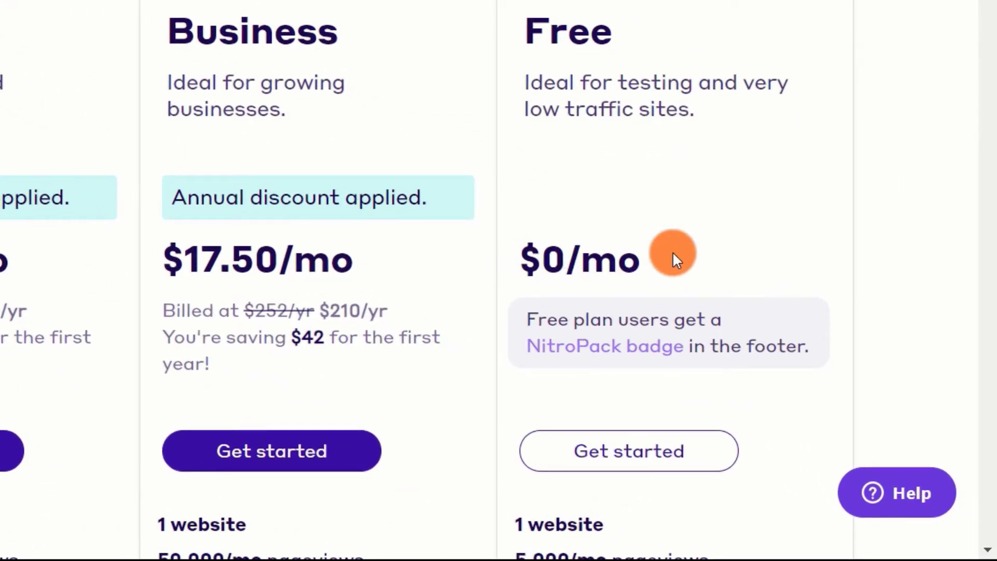
Step: Highlight the Free plan's three usage limits and compare them with Scale, Growth and Business
scroll(888, 139, down, 3)
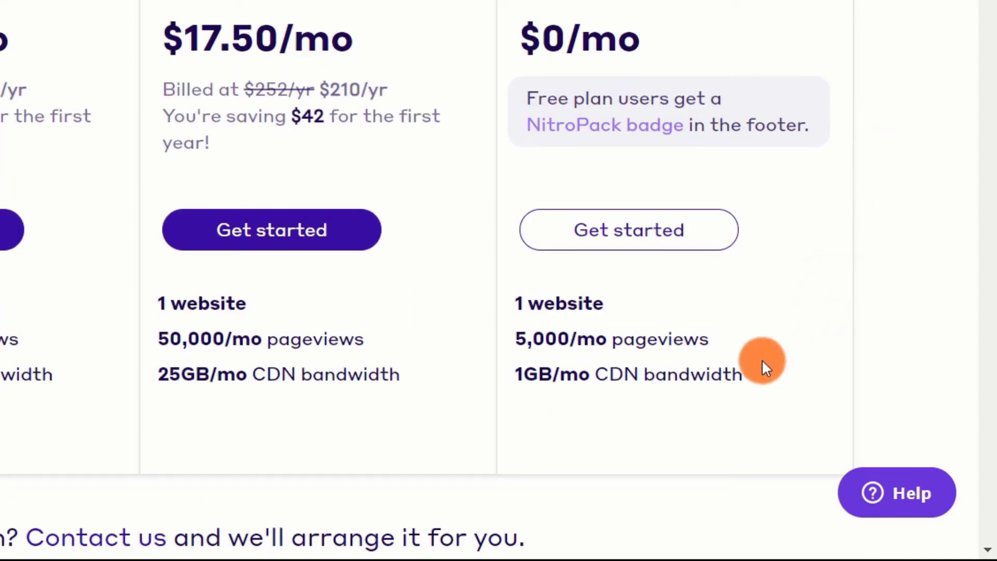
drag(764, 390, 507, 299)
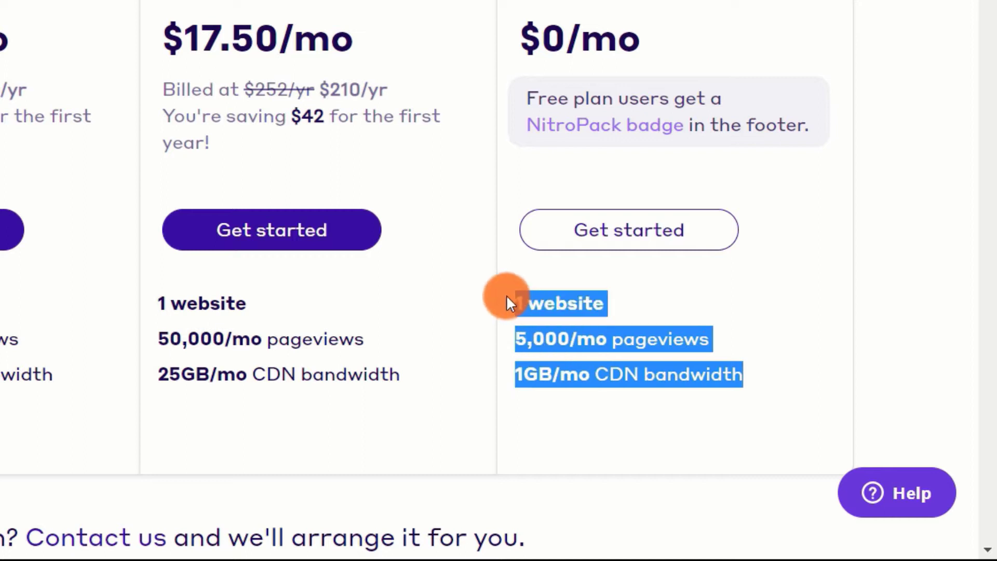
click(769, 296)
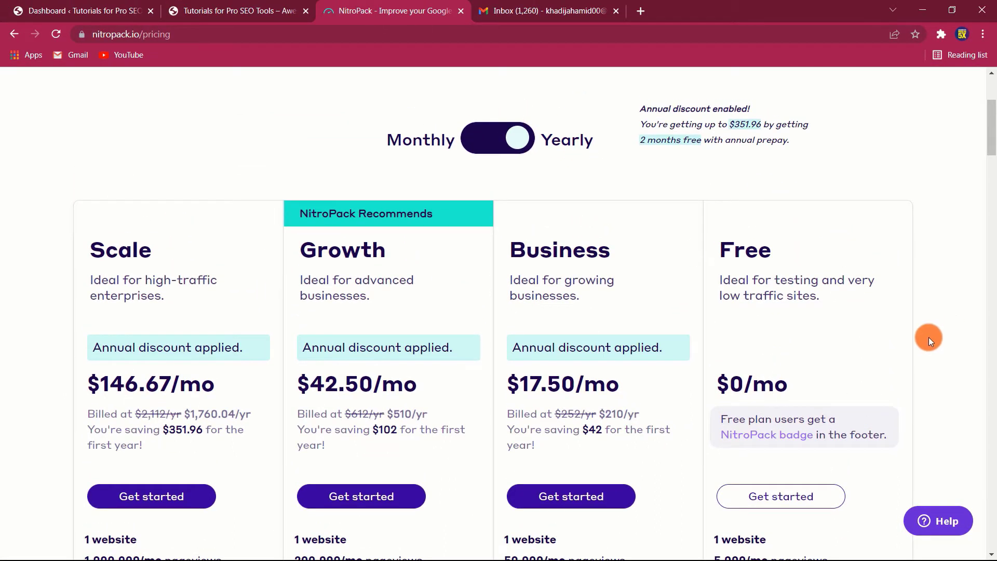
scroll(928, 339, down, 1)
scroll(928, 340, down, 1)
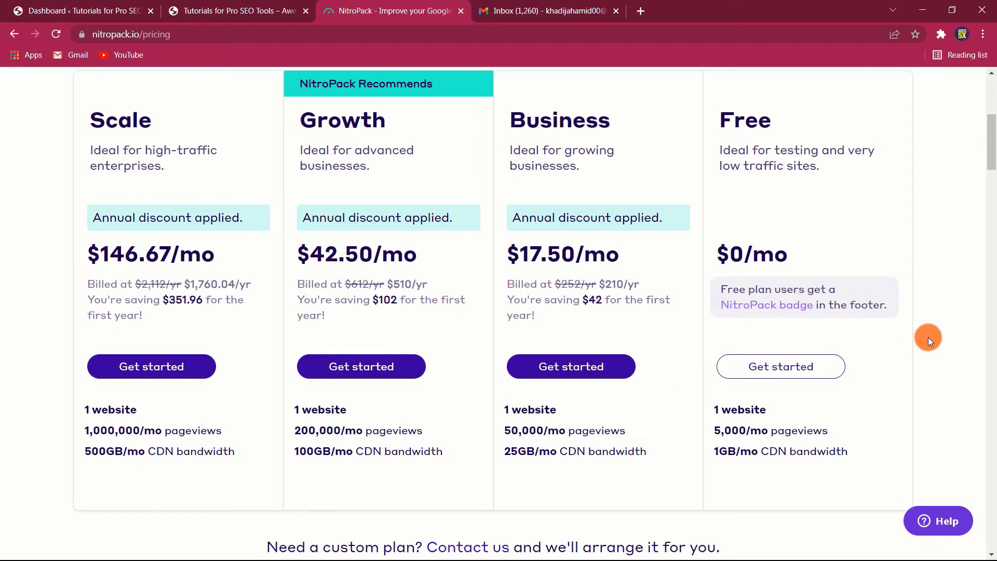
scroll(928, 340, up, 1)
scroll(928, 340, down, 1)
Step: Check out the $0 Free plan and review the dashboard listing Free as the current plan
click(785, 370)
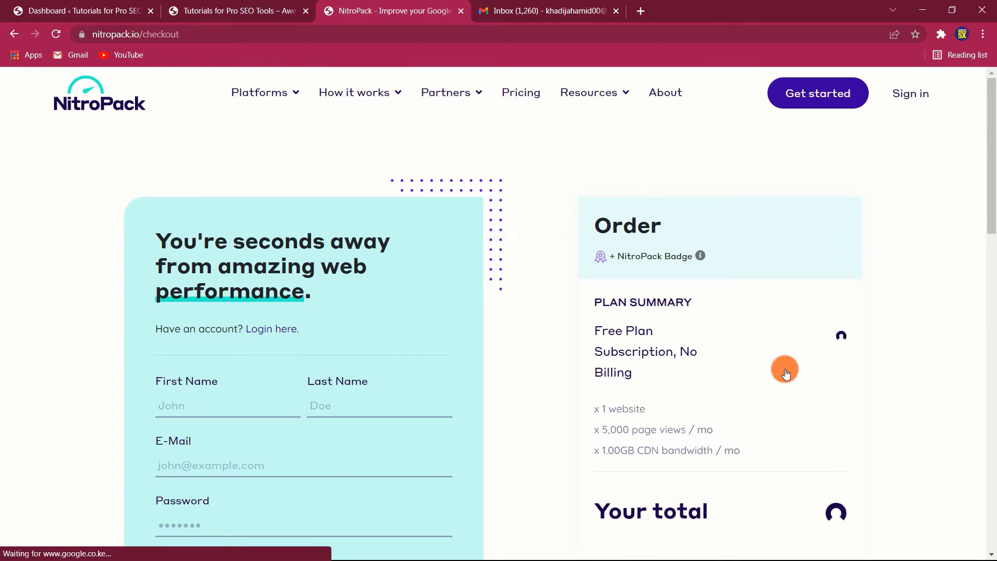
scroll(513, 341, down, 1)
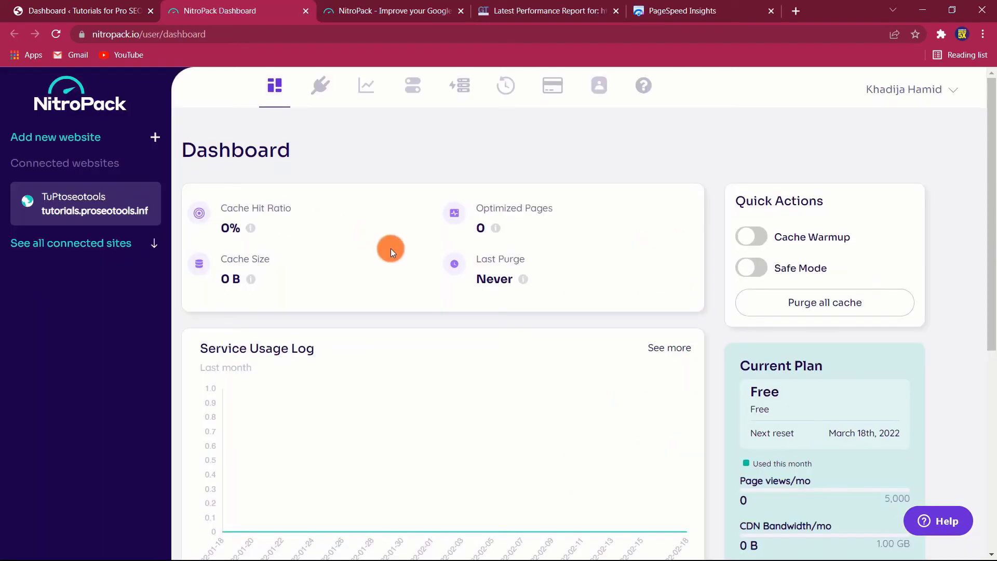
scroll(390, 248, down, 4)
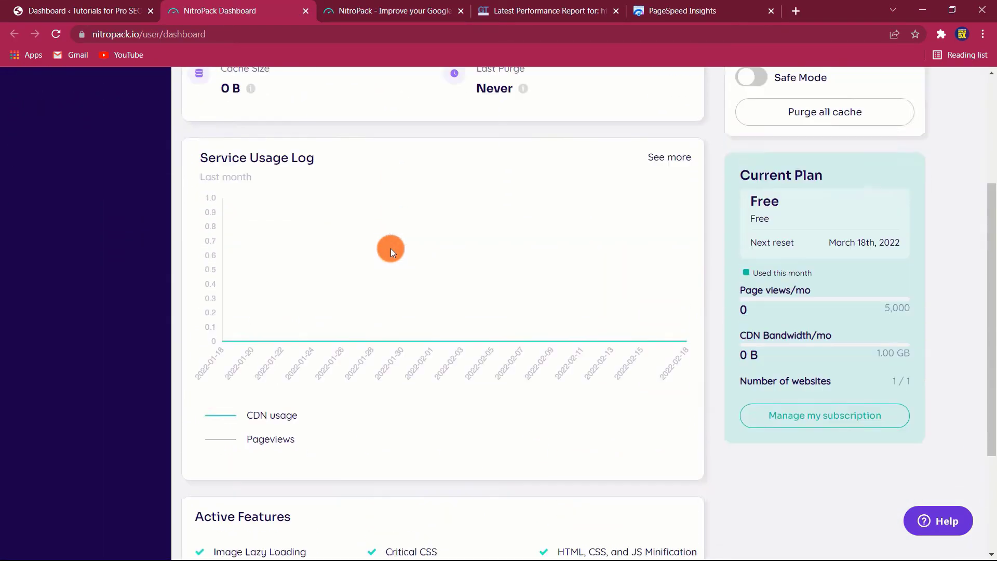
scroll(390, 248, up, 4)
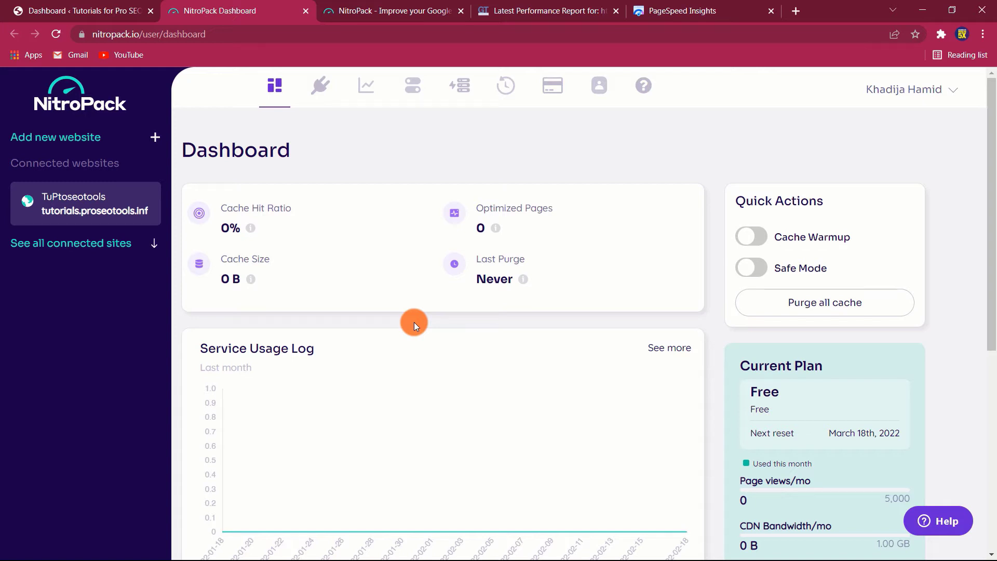
scroll(414, 326, down, 3)
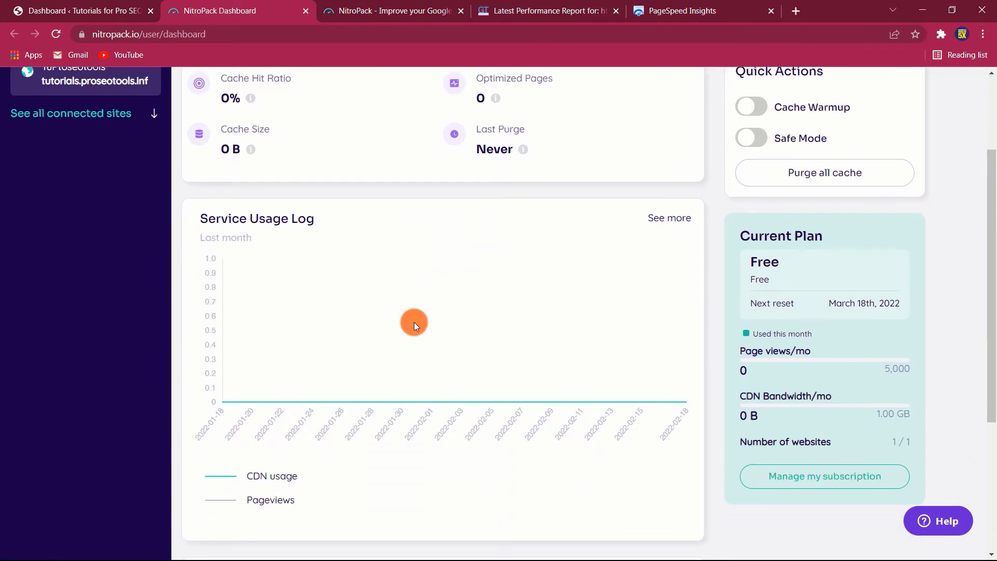
scroll(413, 325, down, 1)
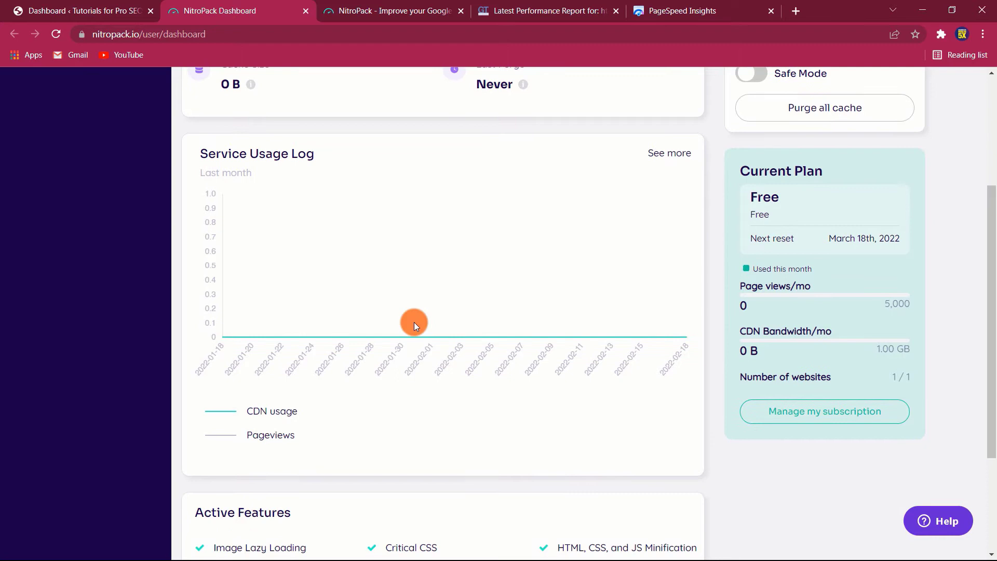
Step: Search plugins for 'nitropack', then install and activate NitroPack version 1.5.9
scroll(414, 326, down, 1)
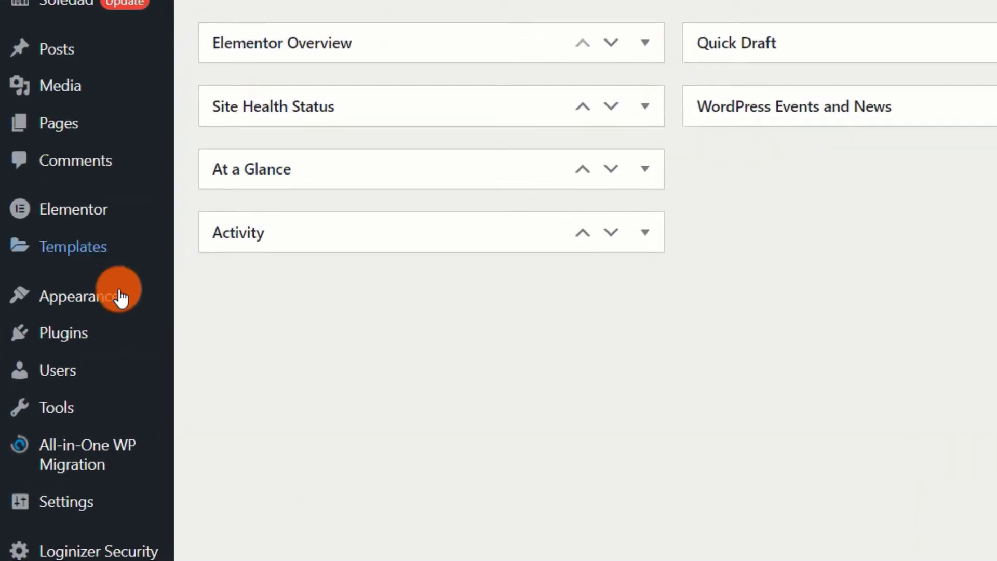
mouse_move(57, 380)
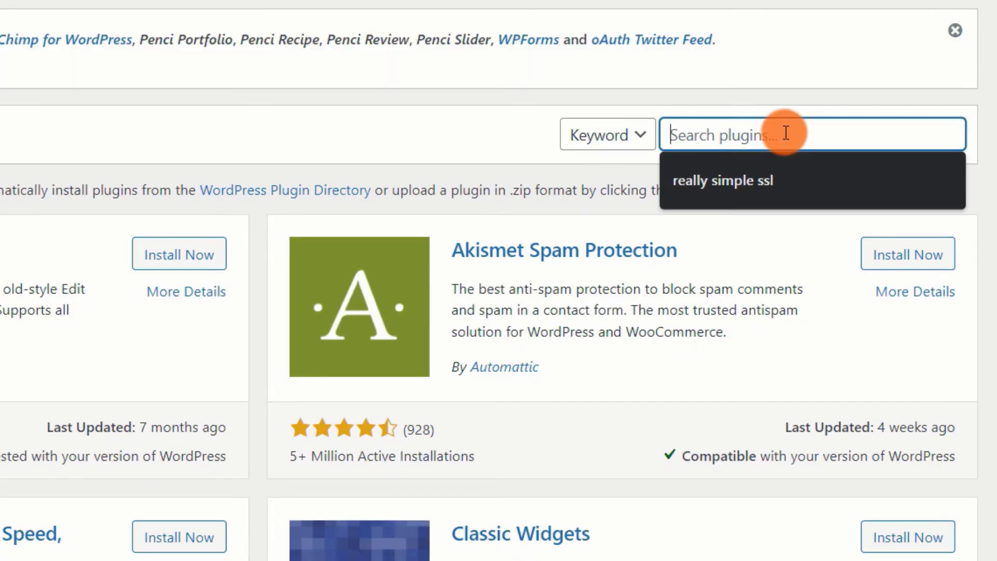
text(nitrop)
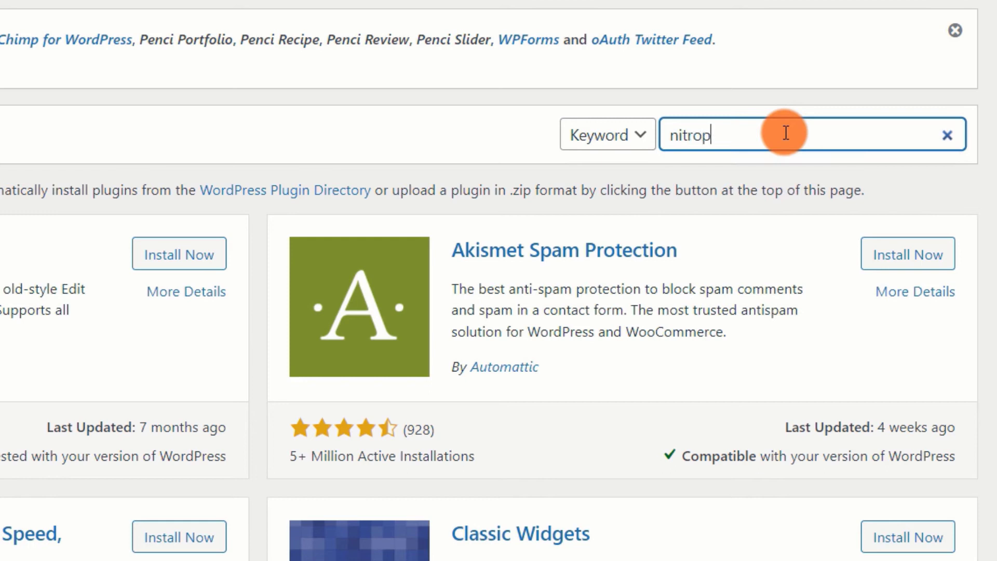
text(ac)
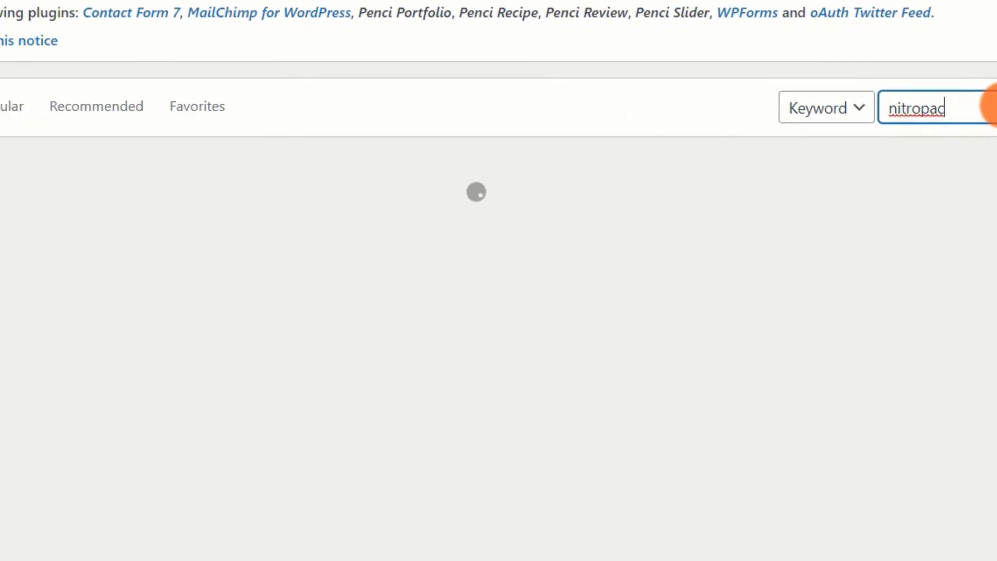
text(k)
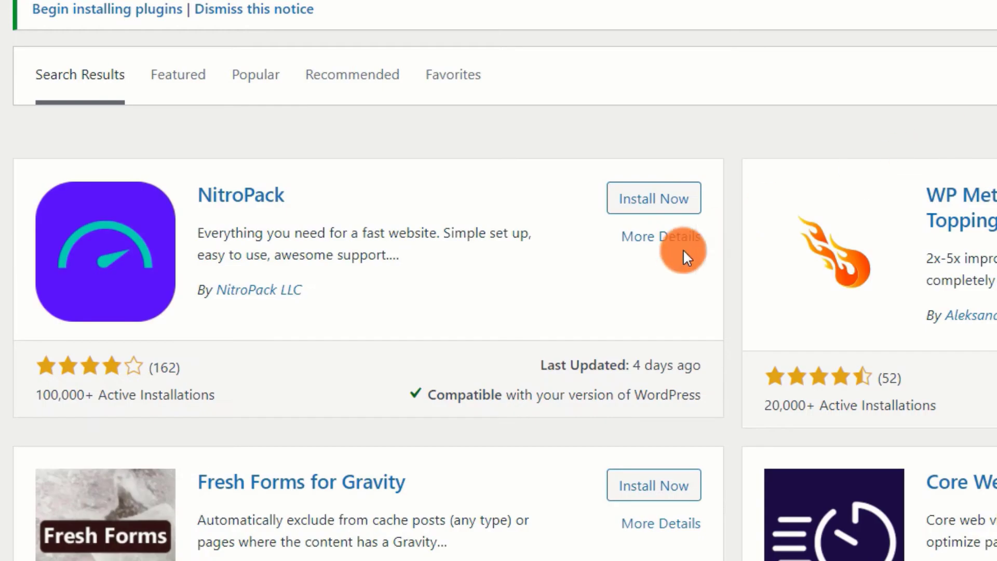
click(657, 199)
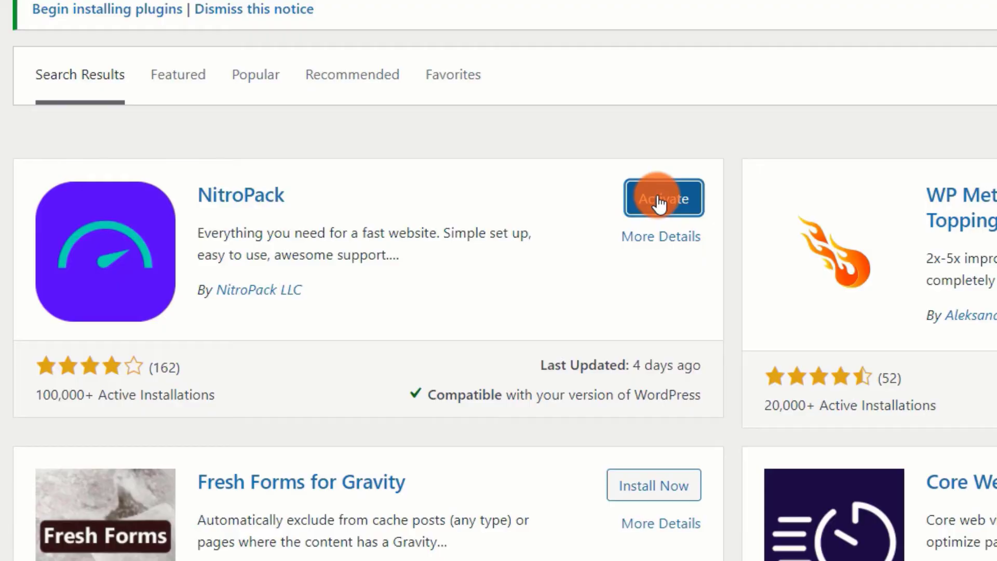
click(658, 200)
scroll(208, 316, down, 3)
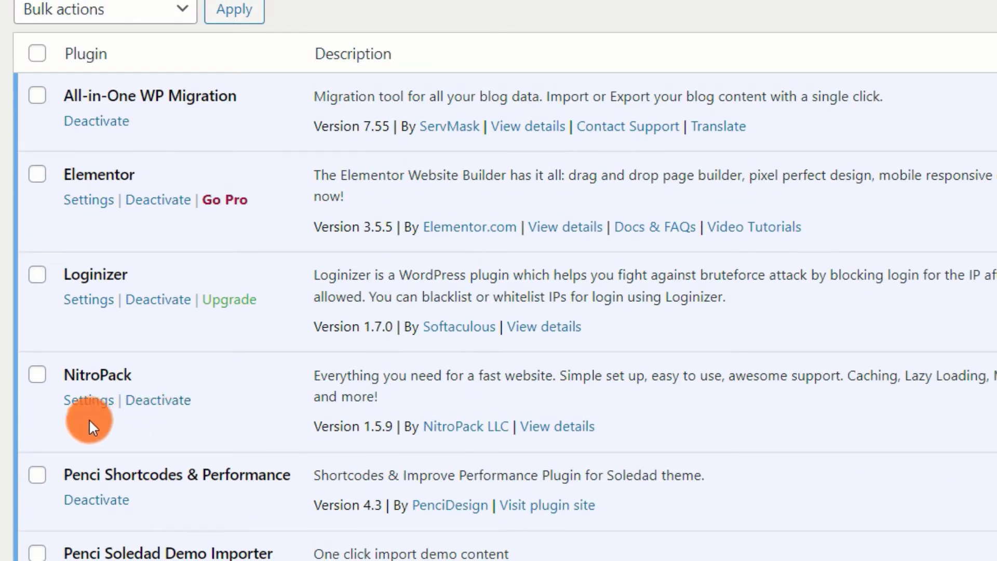
Step: Connect the site to NitroPack from the plugin settings, authorizing this website in the popup
click(82, 401)
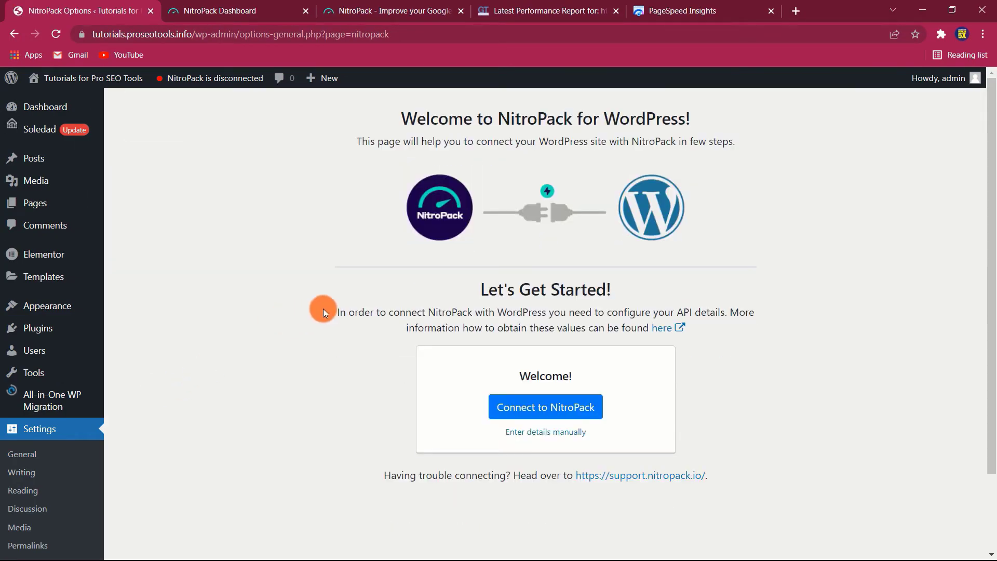
click(540, 408)
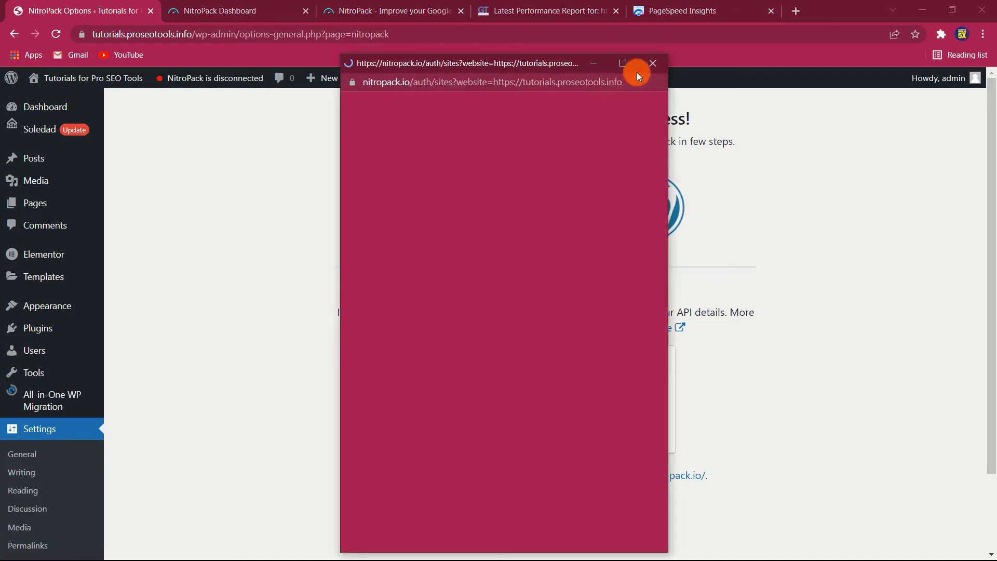
click(652, 64)
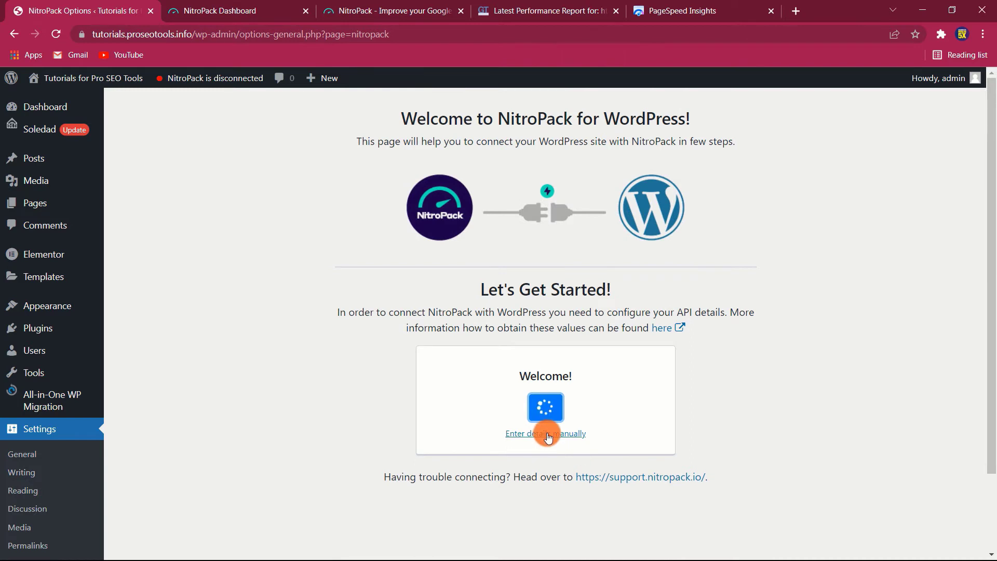
scroll(688, 413, down, 4)
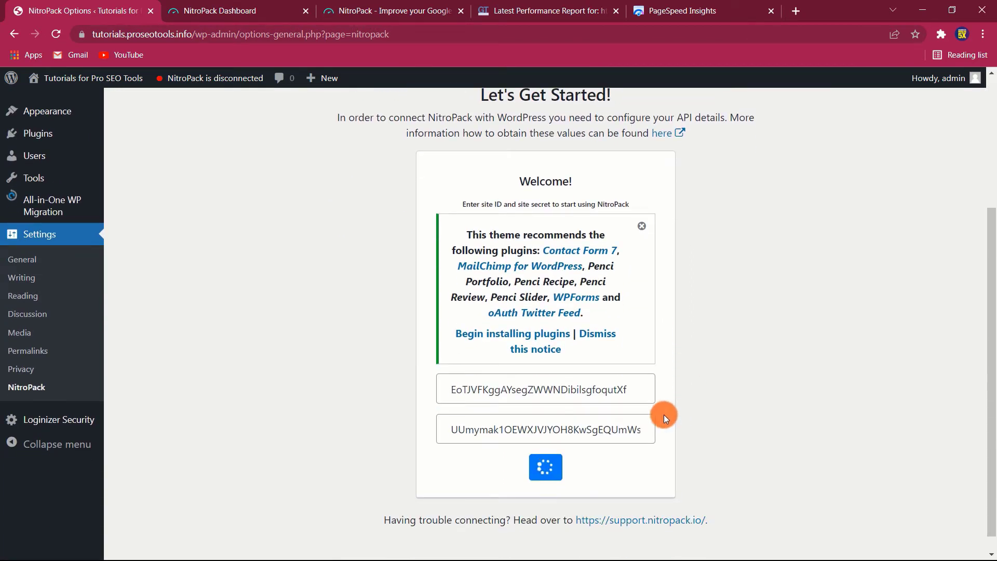
scroll(652, 379, up, 1)
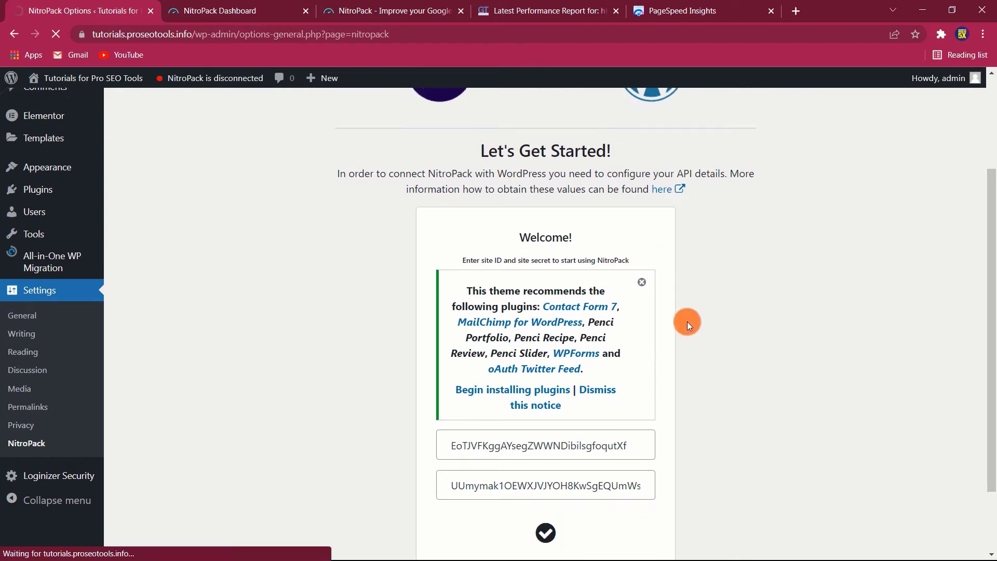
scroll(687, 322, down, 1)
scroll(687, 322, up, 2)
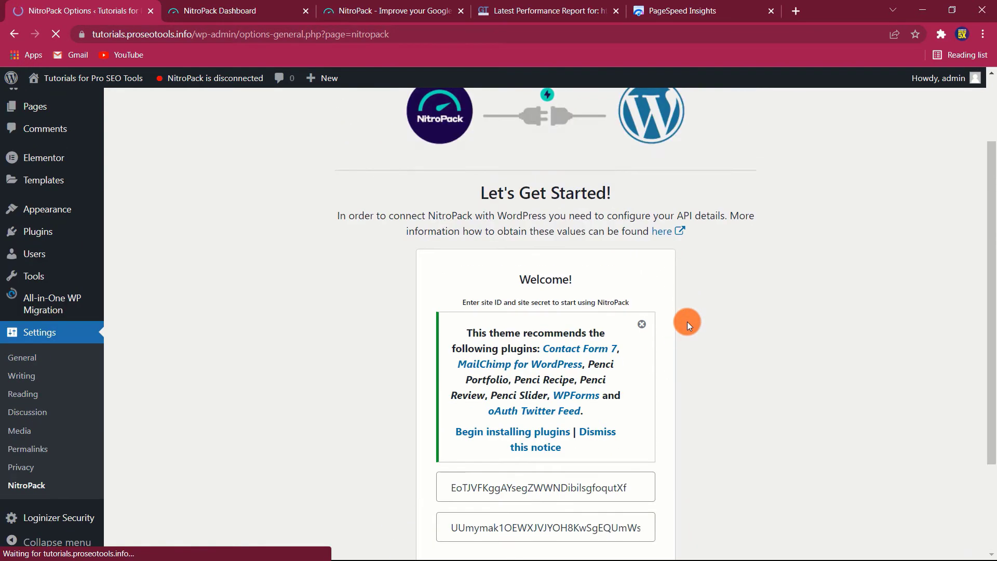
scroll(285, 279, down, 5)
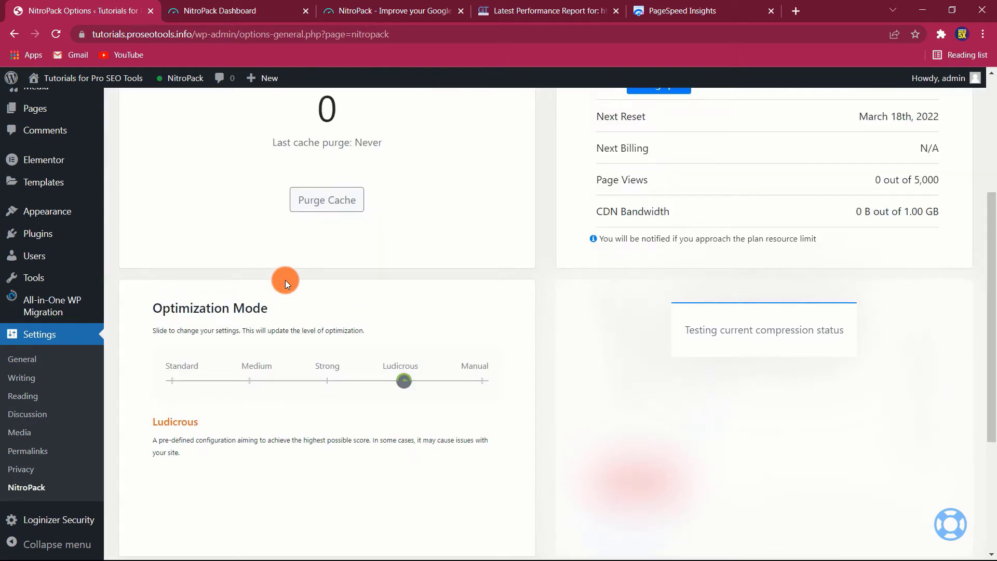
scroll(285, 279, up, 3)
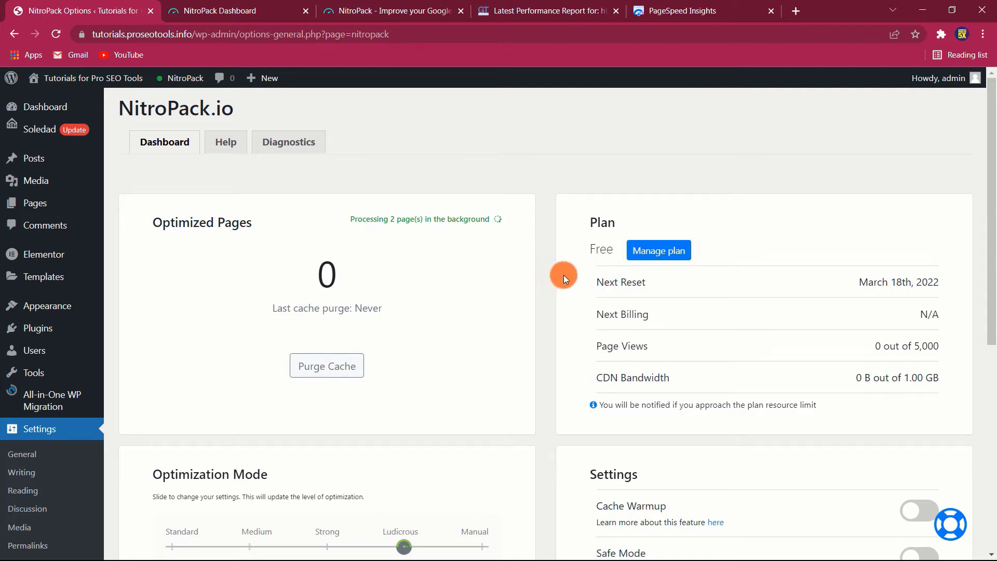
scroll(563, 275, down, 5)
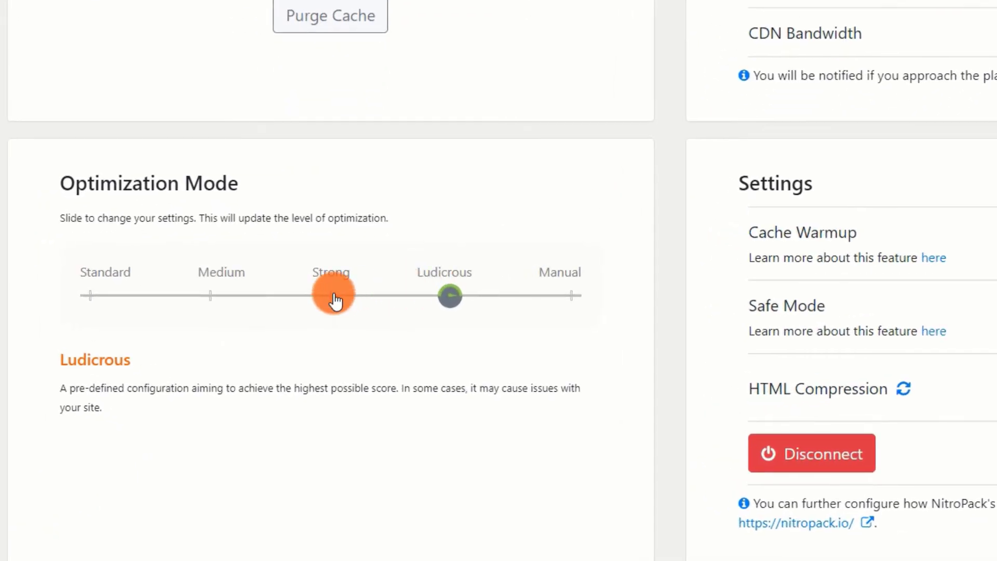
click(337, 297)
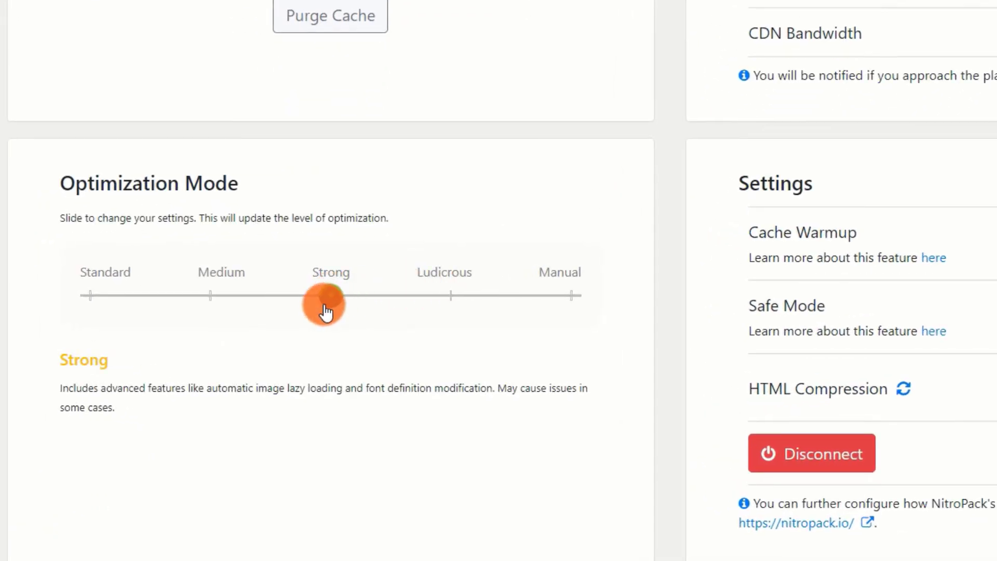
click(447, 301)
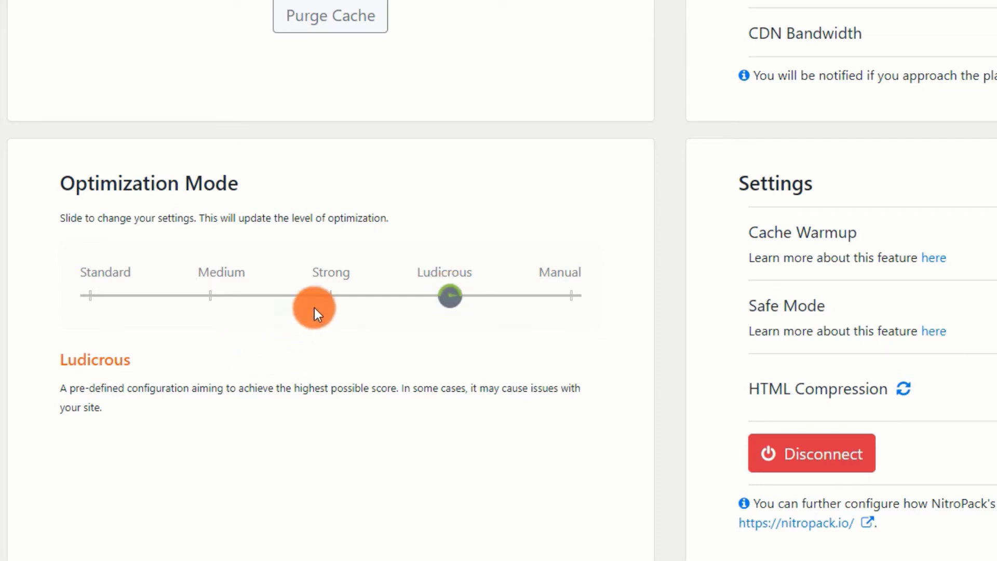
click(328, 297)
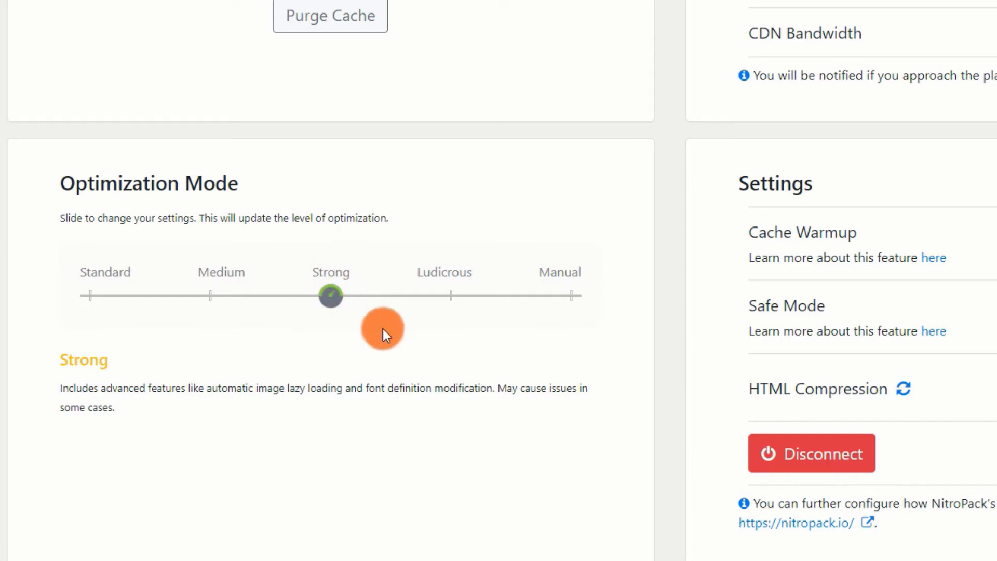
click(450, 298)
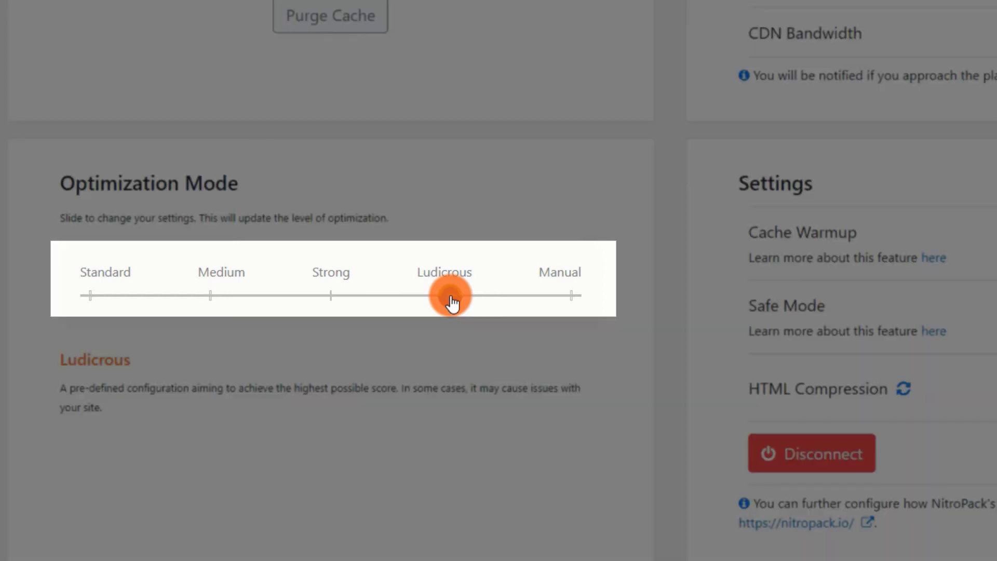
click(334, 300)
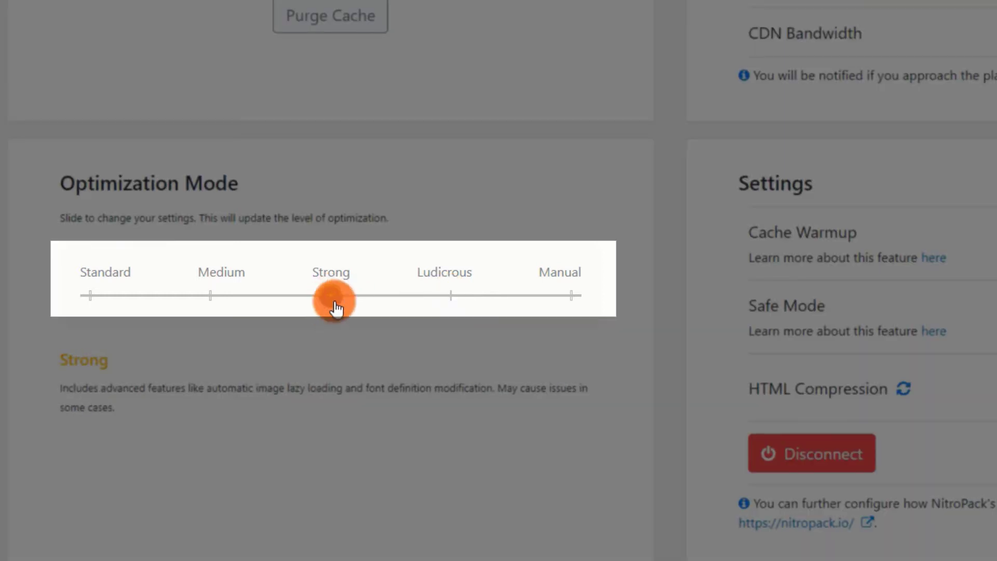
click(449, 298)
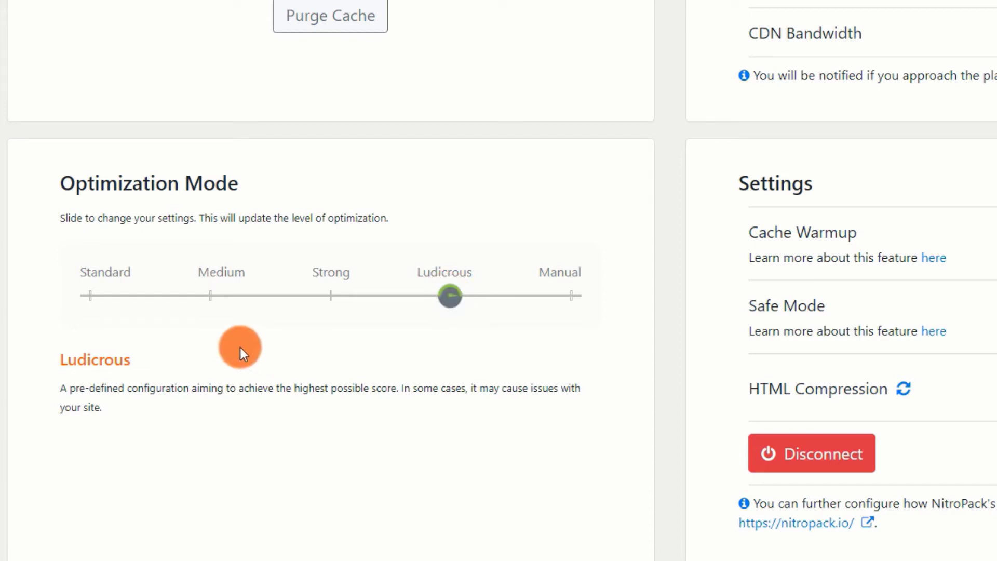
click(328, 298)
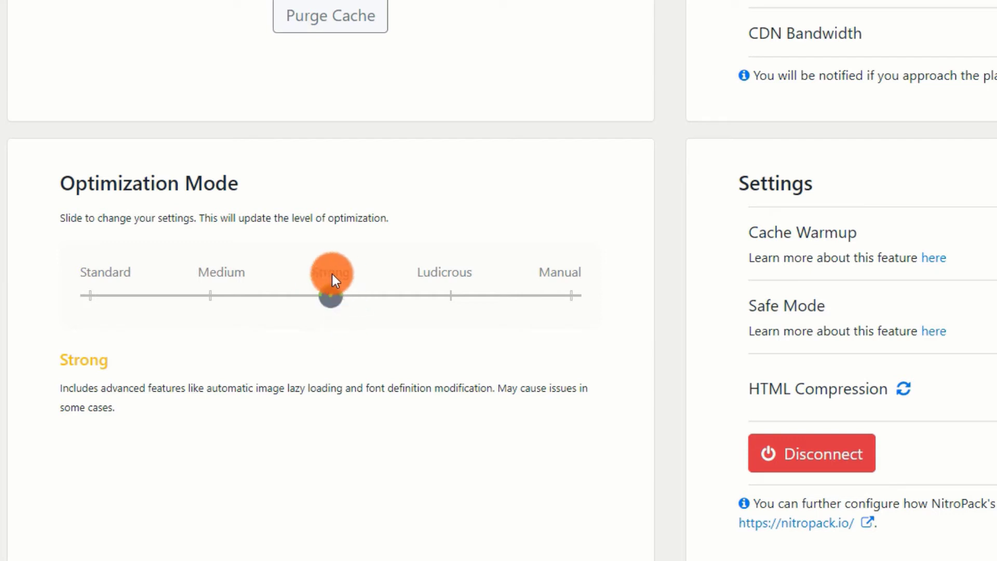
click(450, 297)
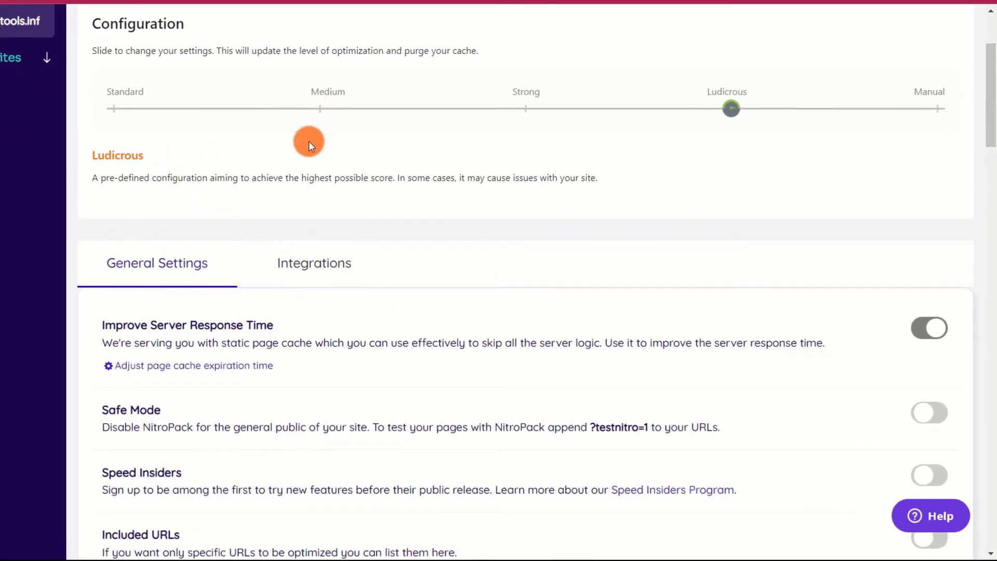
Step: Scroll the Ludicrous-mode General Settings, through Variation Cookies and webhooks, down to Remove Website
scroll(308, 141, up, 3)
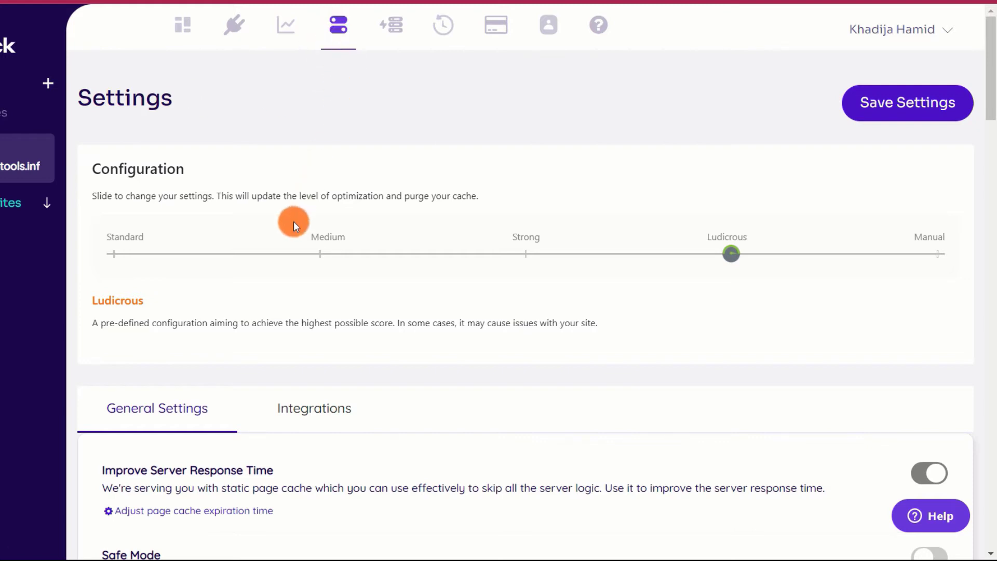
scroll(269, 279, down, 2)
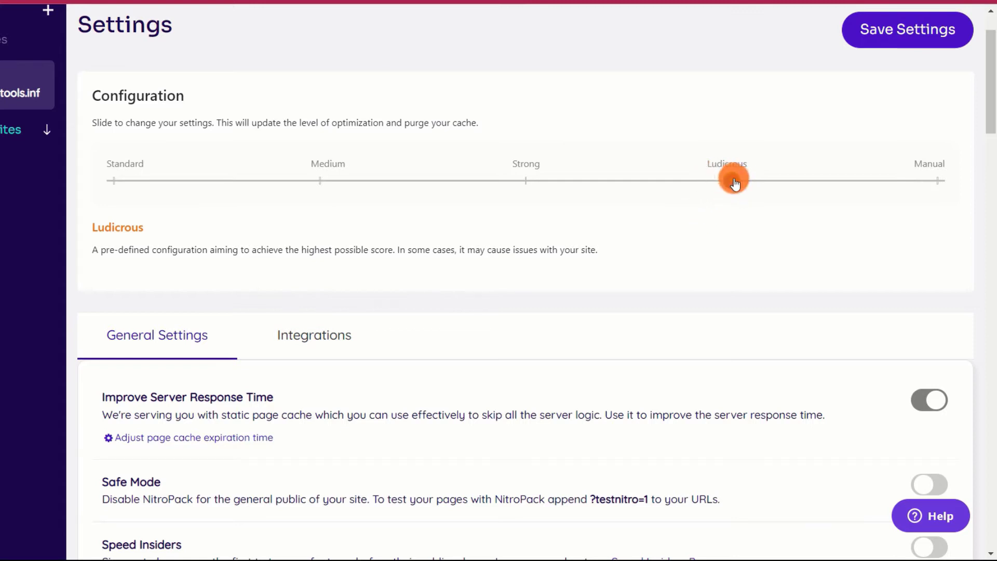
scroll(117, 283, down, 1)
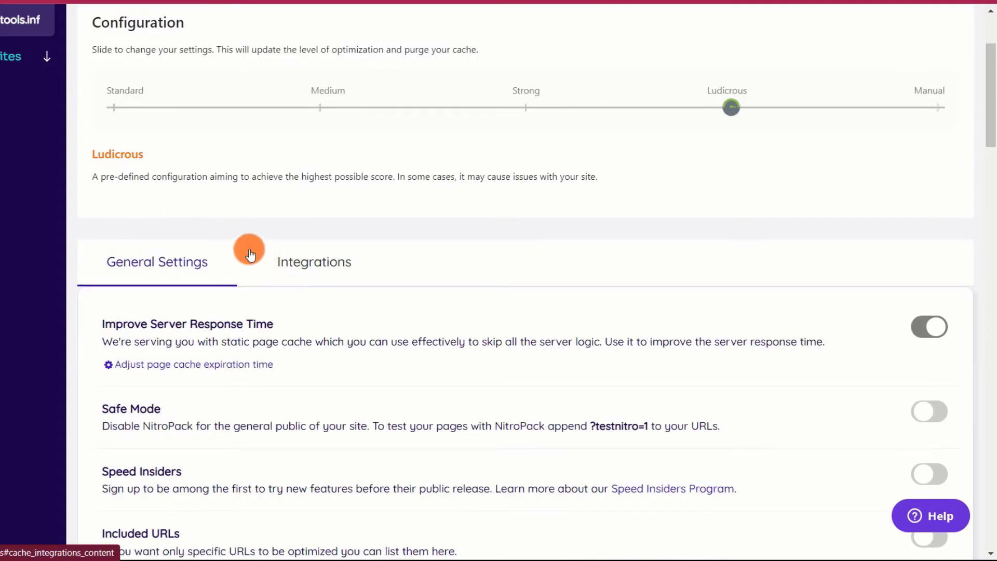
scroll(309, 141, up, 2)
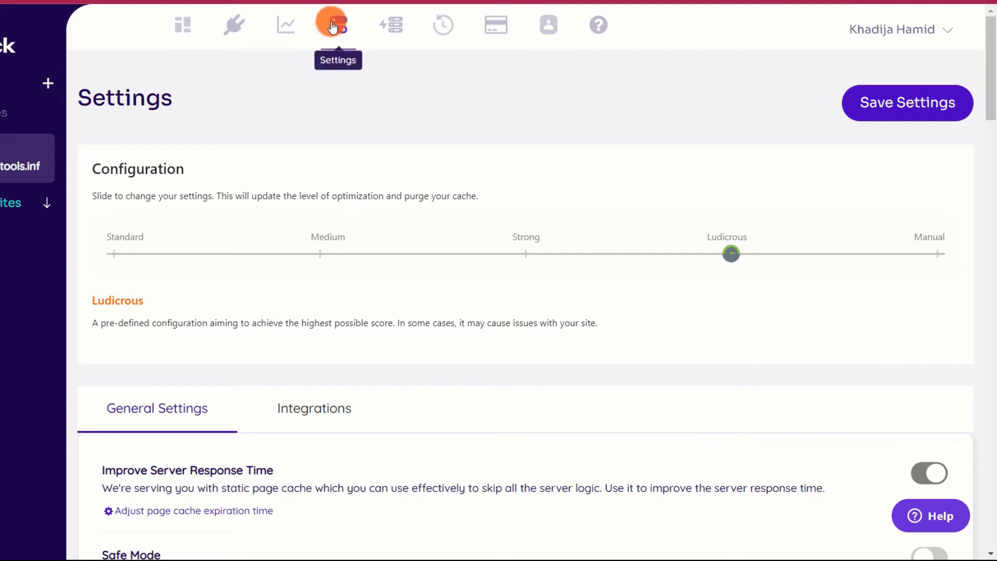
scroll(268, 275, down, 1)
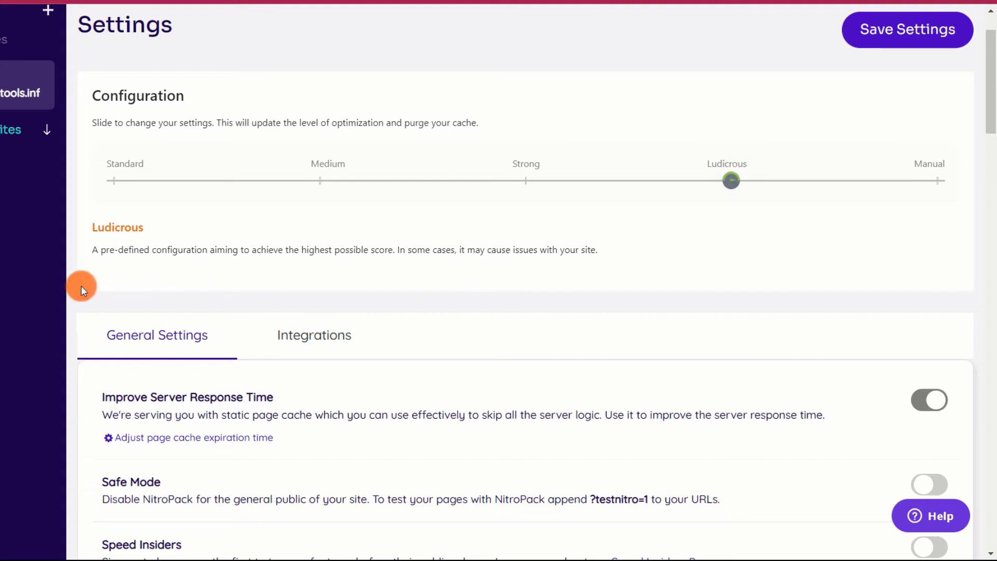
scroll(81, 285, down, 4)
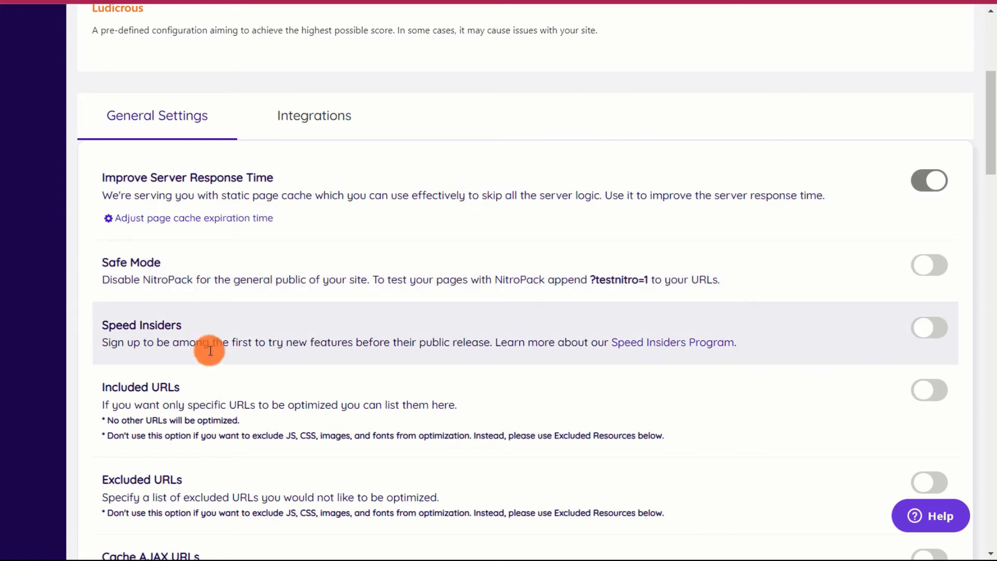
scroll(283, 344, down, 1)
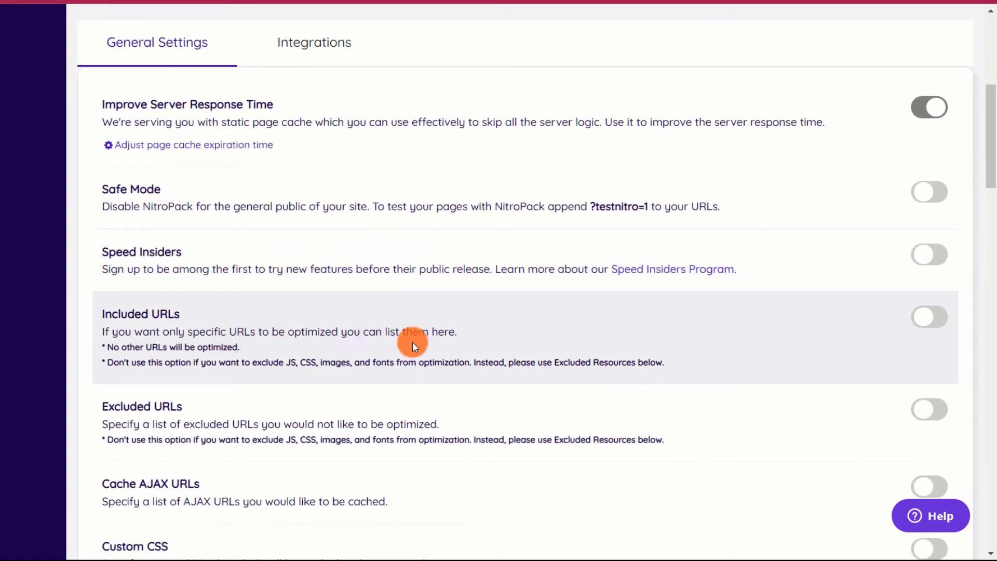
scroll(338, 334, down, 1)
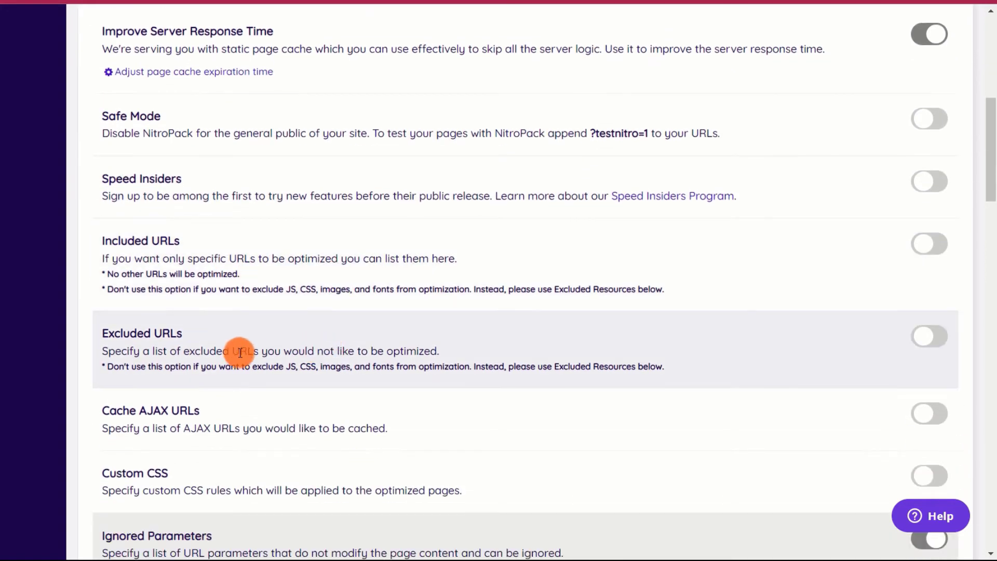
scroll(332, 374, down, 1)
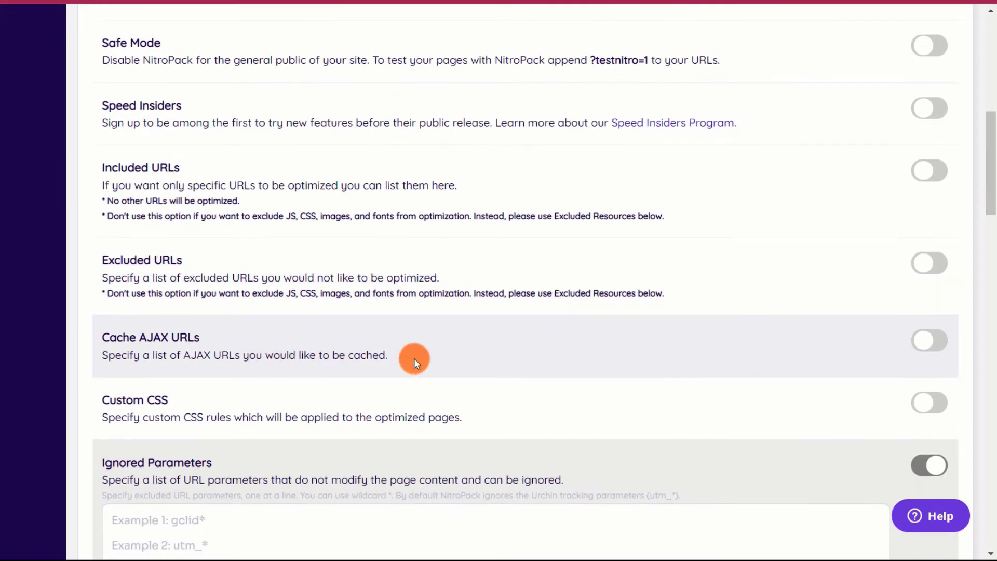
scroll(442, 386, down, 2)
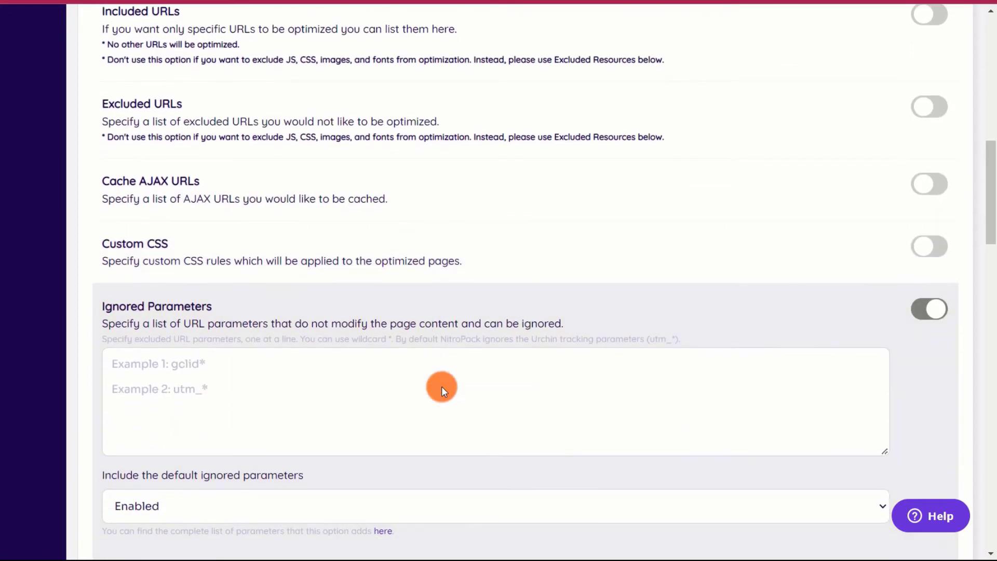
scroll(441, 386, down, 5)
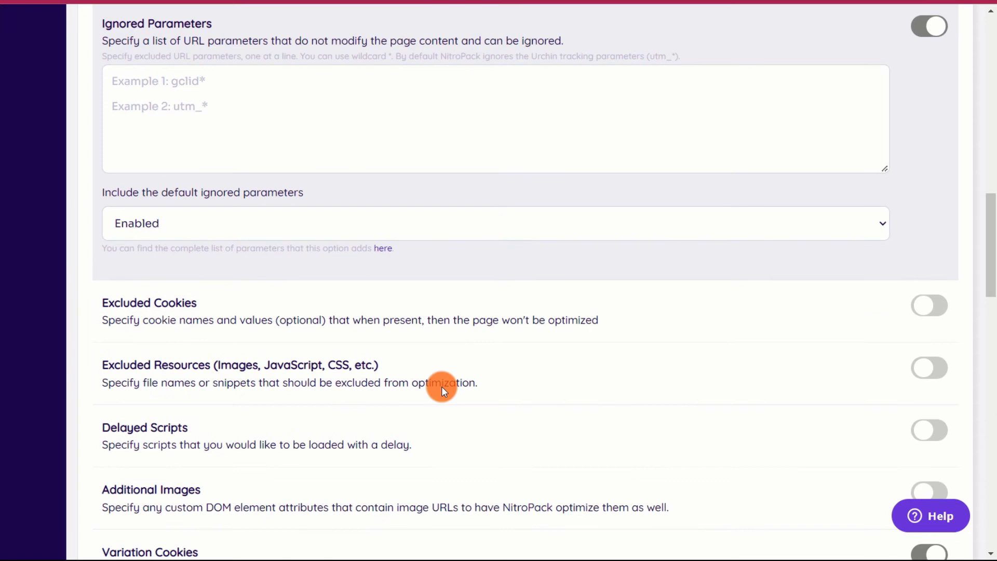
scroll(441, 386, down, 3)
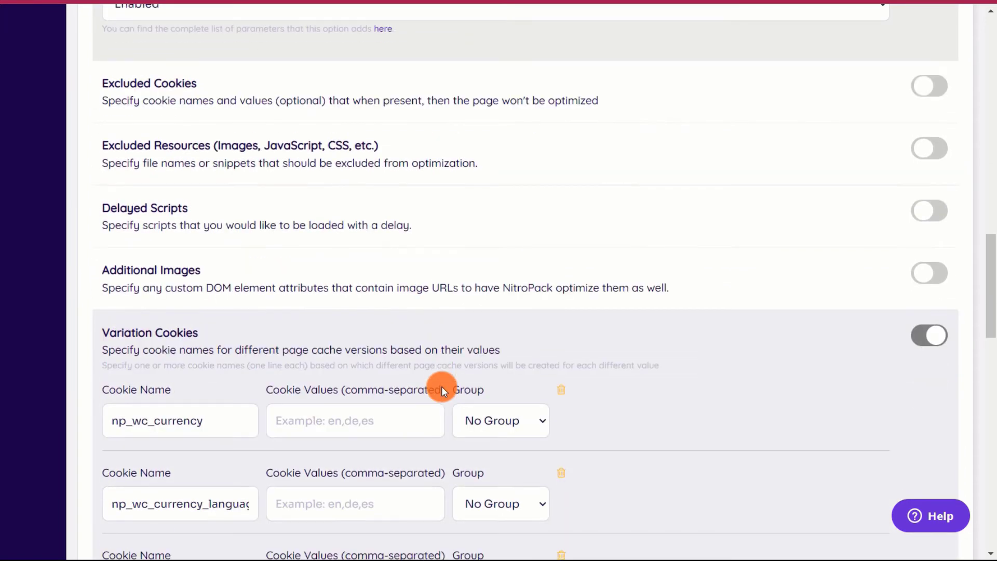
scroll(441, 387, down, 6)
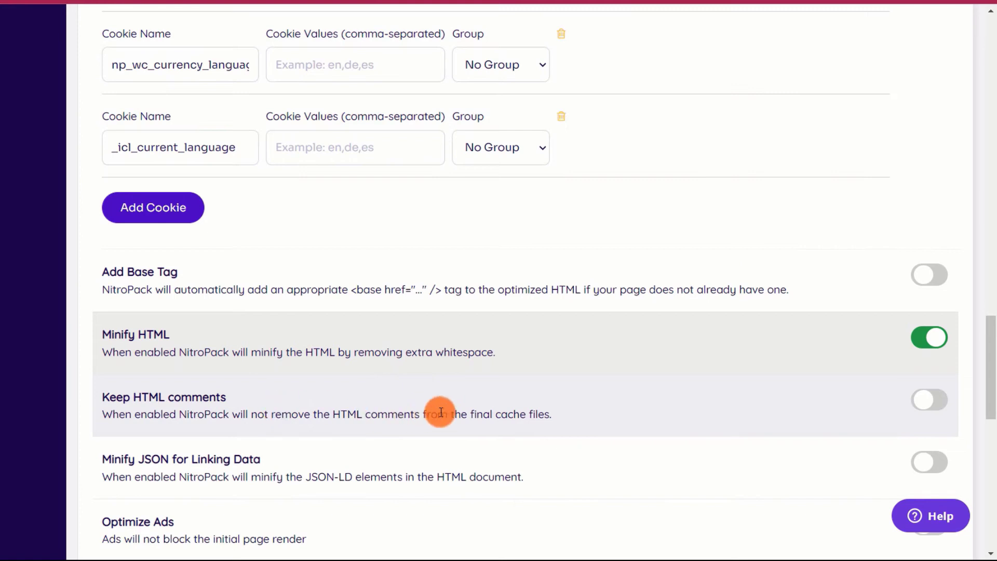
scroll(439, 412, down, 1)
scroll(440, 411, down, 3)
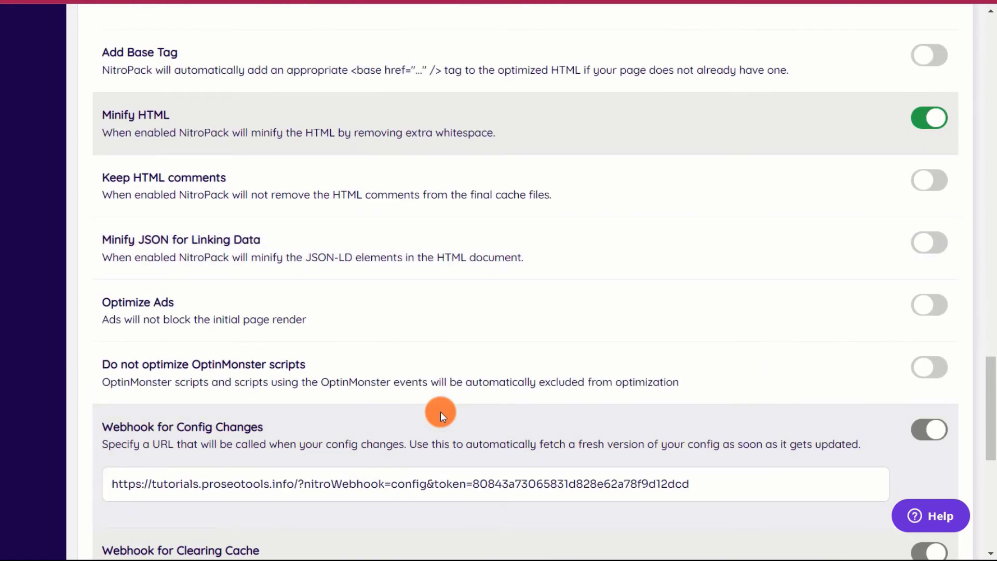
scroll(441, 411, down, 4)
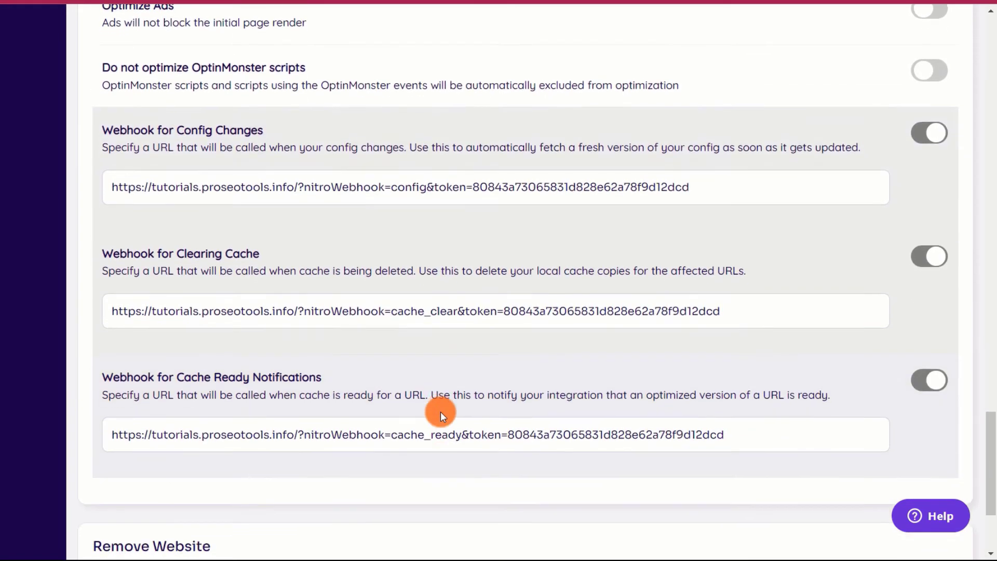
scroll(441, 412, down, 2)
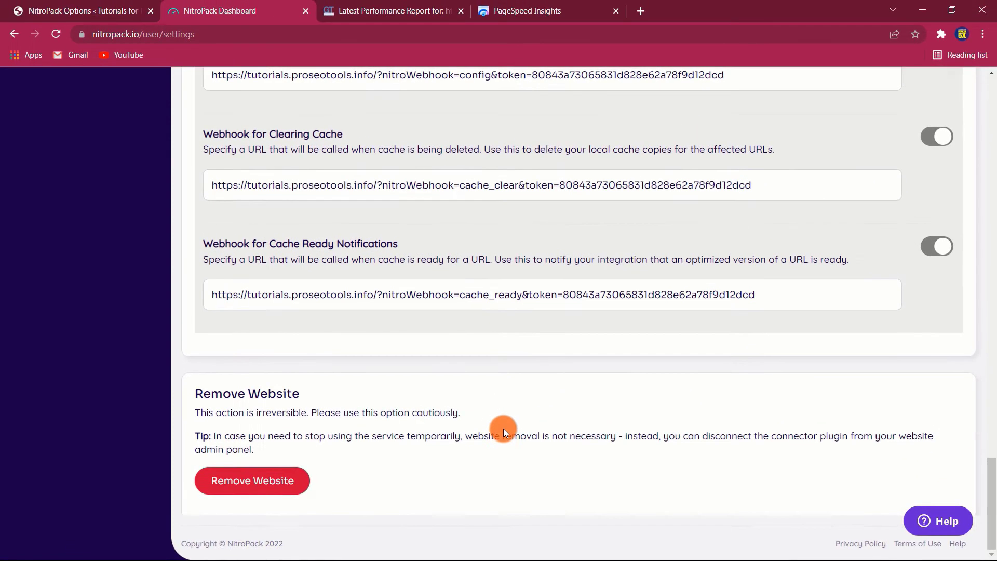
scroll(441, 411, up, 5)
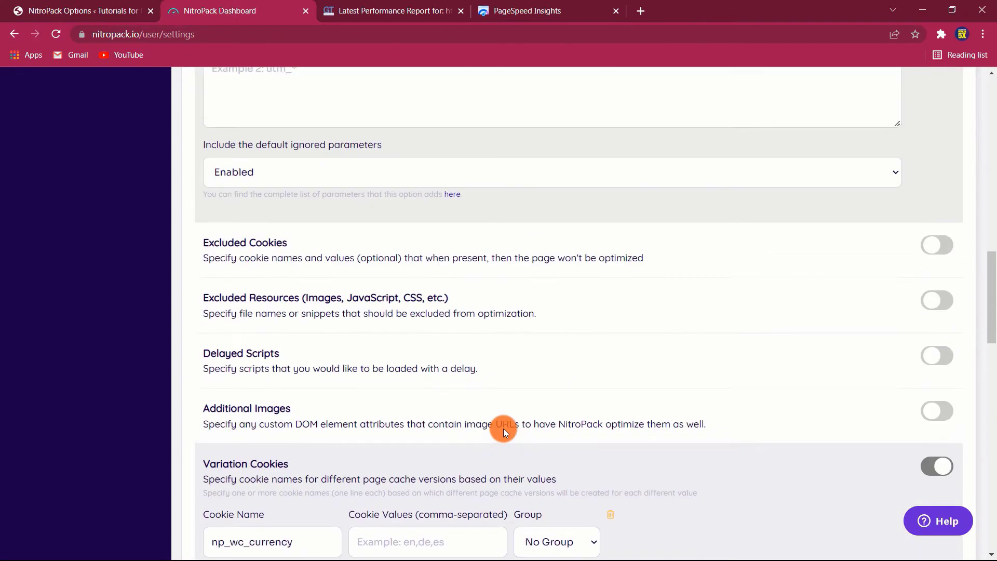
Step: Review the reverse proxy and Cloudflare integrations, then go to the Cache Warmup page
scroll(503, 428, up, 14)
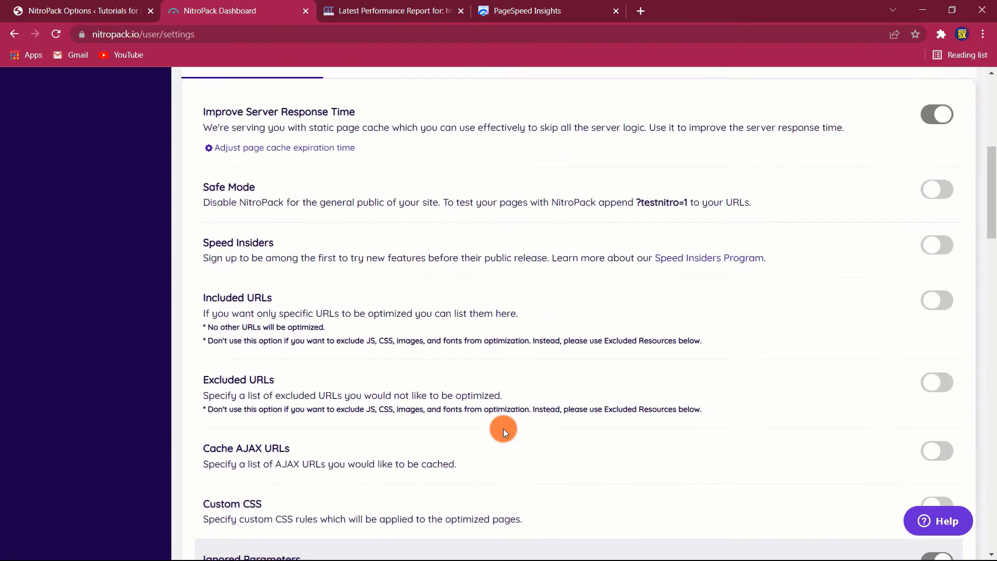
scroll(503, 428, up, 7)
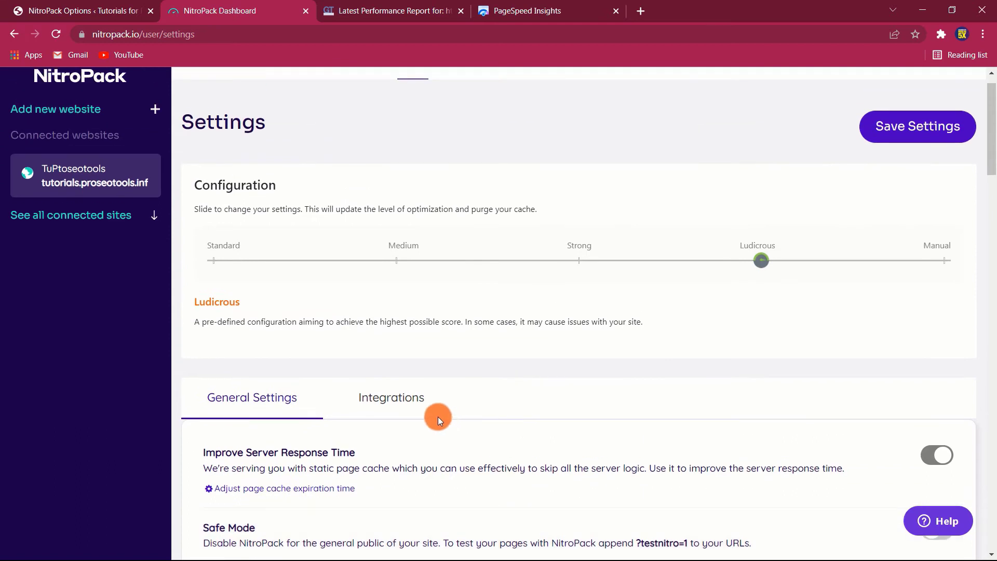
click(398, 400)
scroll(398, 401, down, 6)
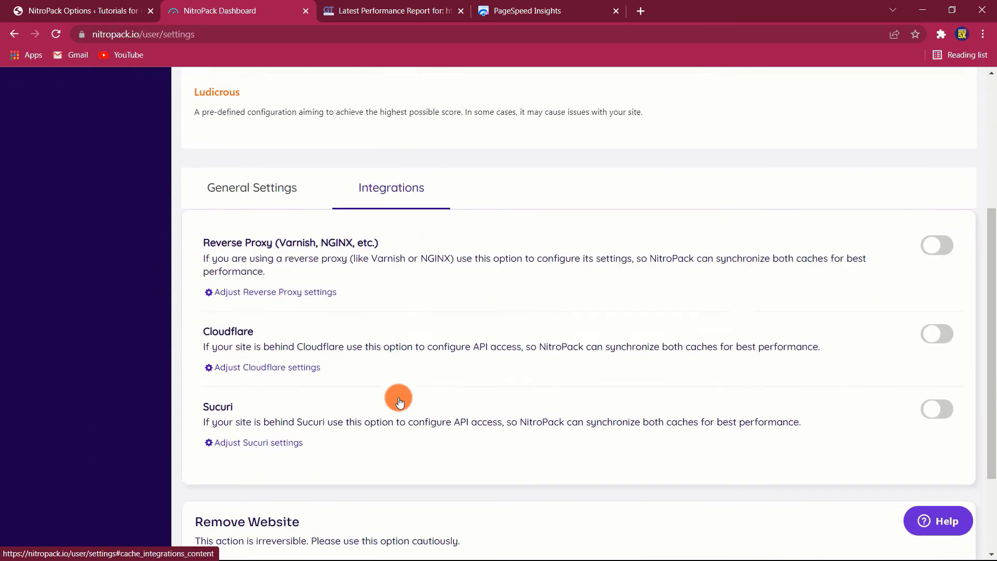
scroll(399, 401, up, 2)
scroll(398, 397, up, 5)
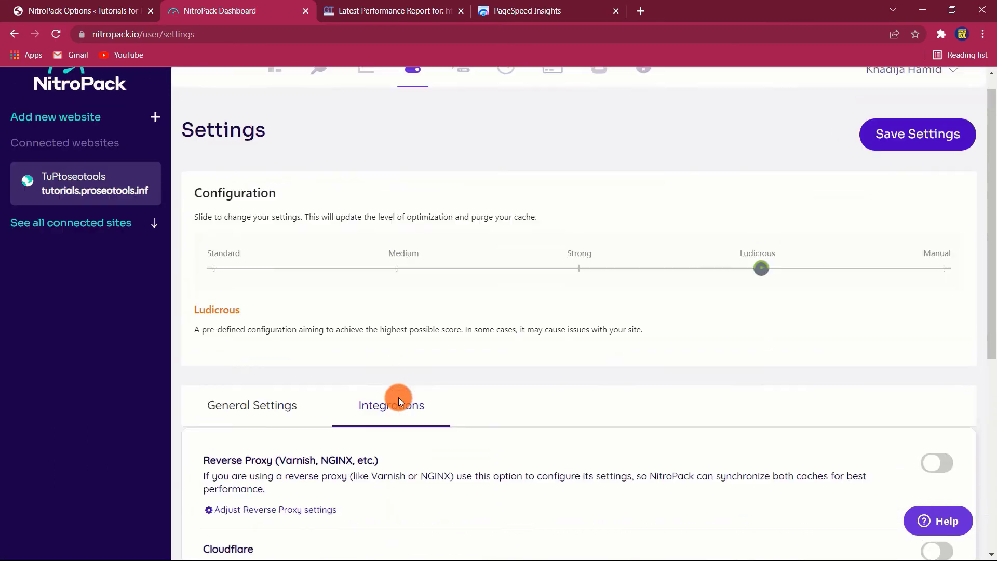
click(272, 416)
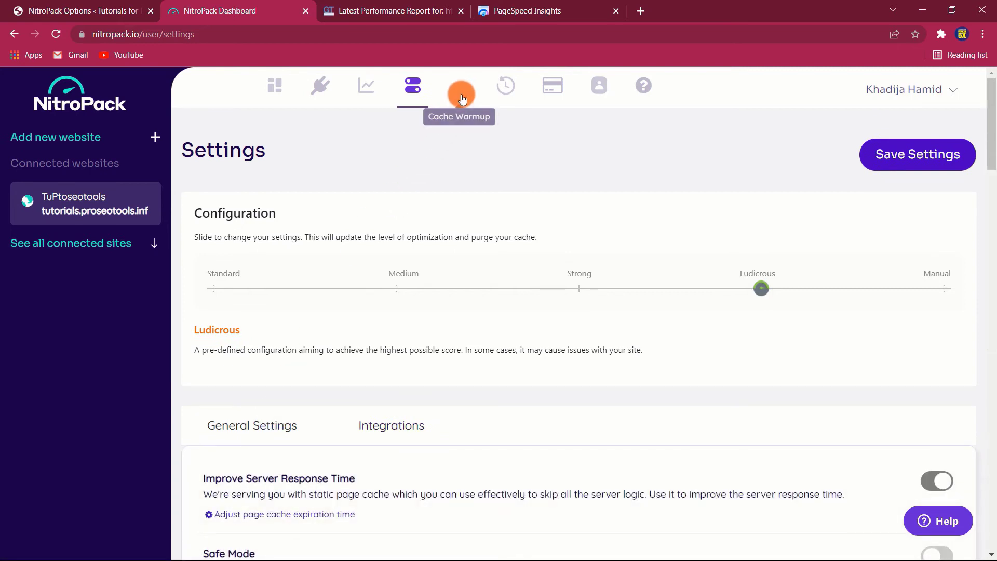
click(464, 95)
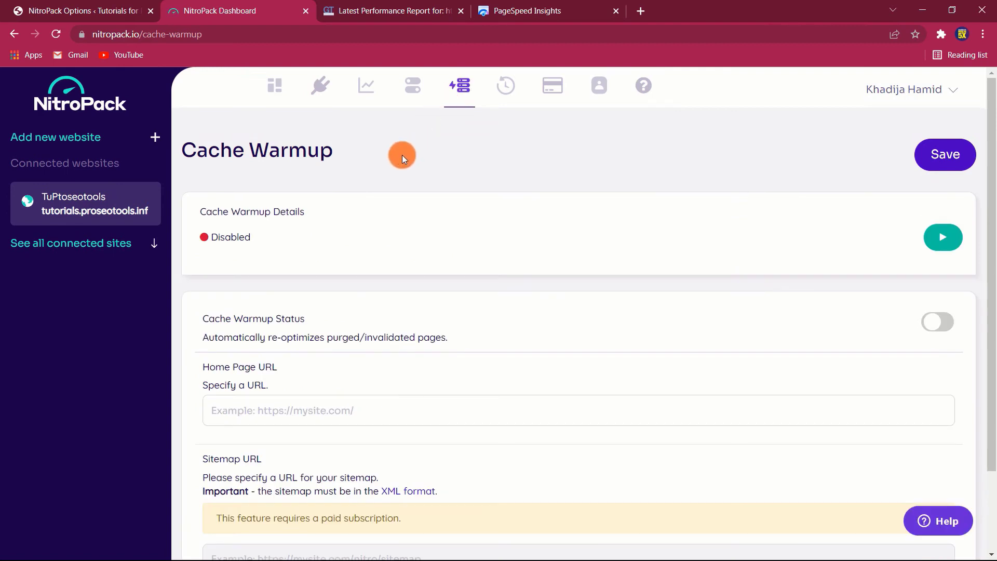
Step: Start a GTmetrix test of the site from the WordPress NitroPack Options page
click(147, 9)
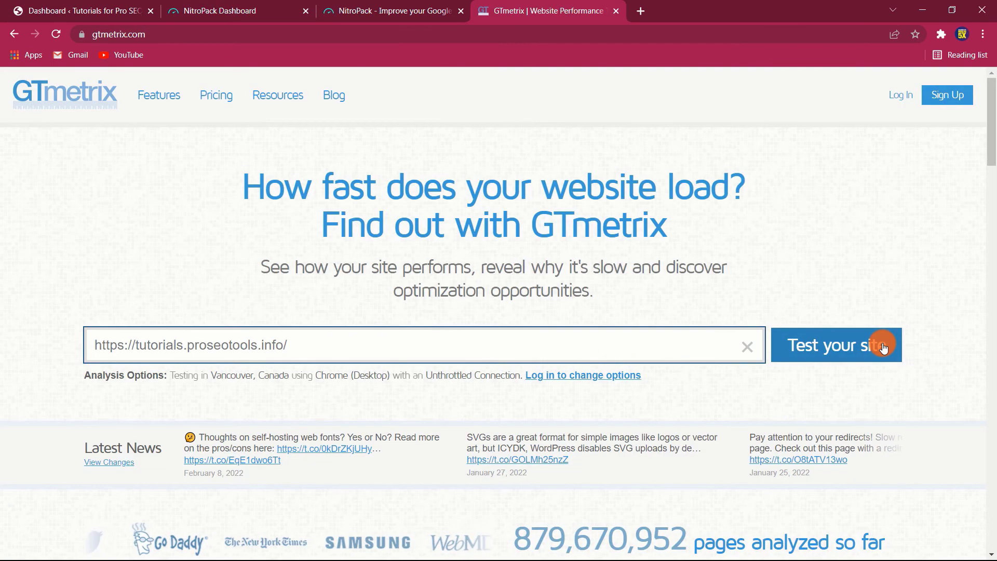
click(882, 347)
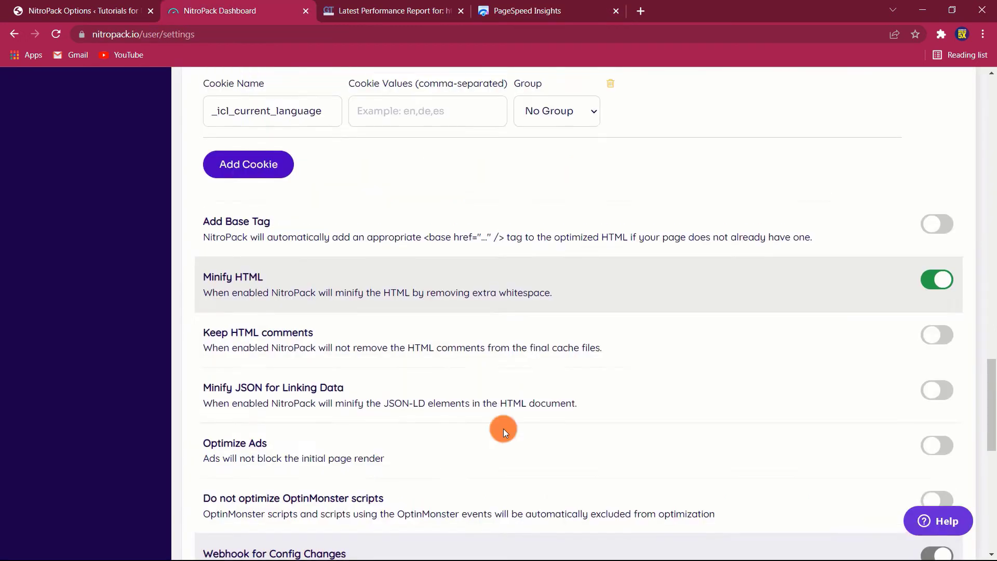
Step: Review the Integrations and Cache Warmup pages, then return to the WordPress NitroPack Options tab
scroll(503, 429, up, 8)
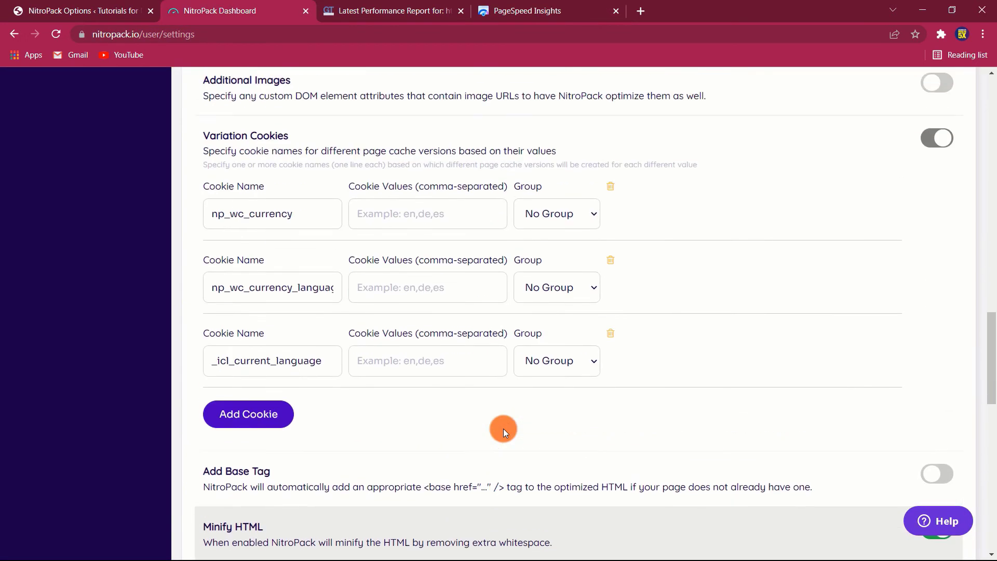
scroll(503, 428, up, 10)
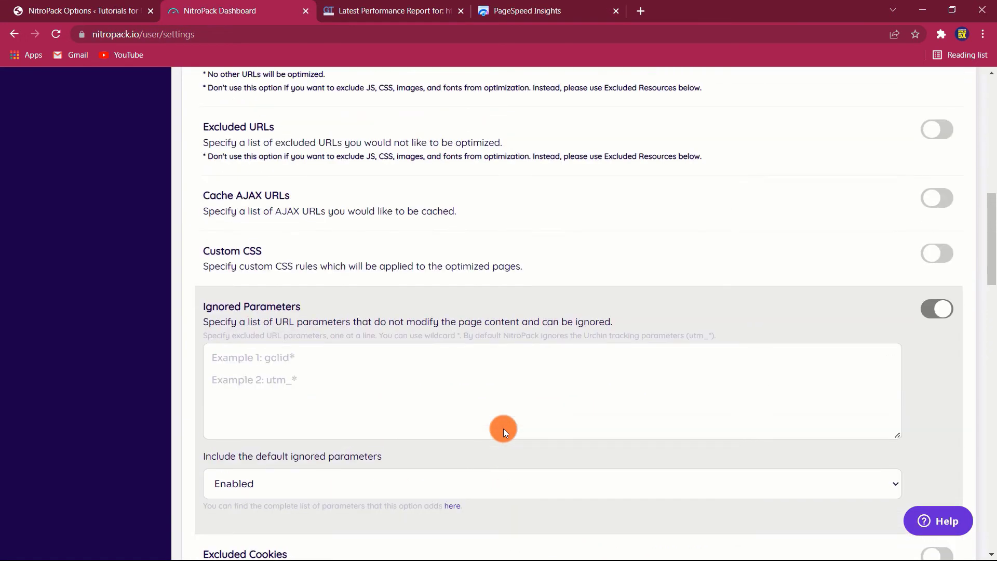
scroll(504, 428, up, 9)
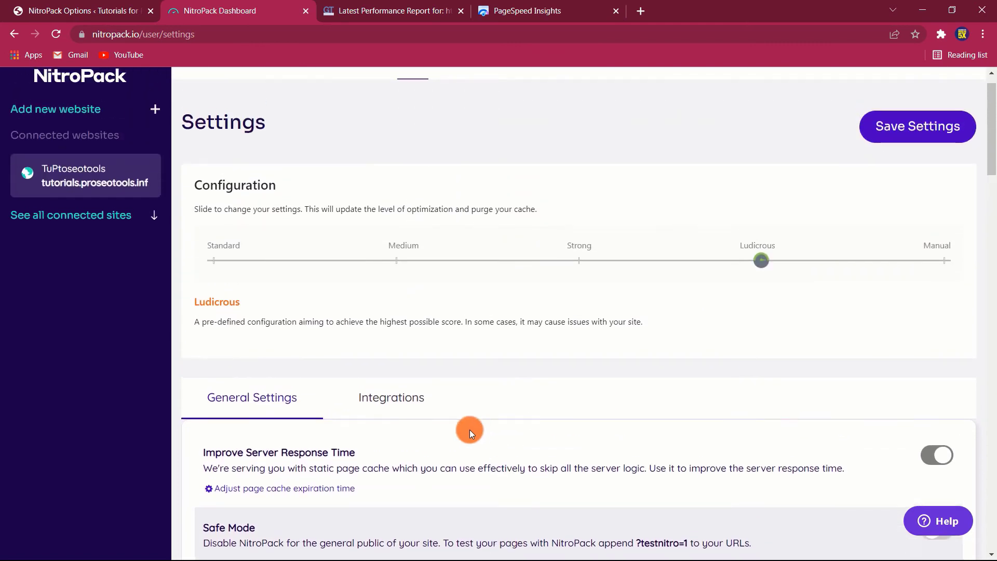
click(397, 397)
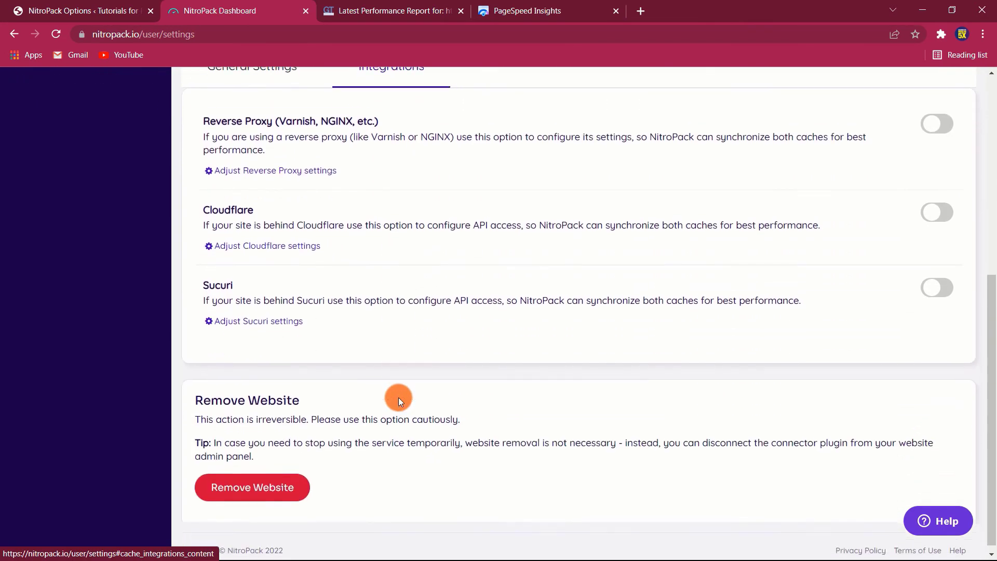
scroll(398, 401, up, 5)
scroll(398, 397, up, 2)
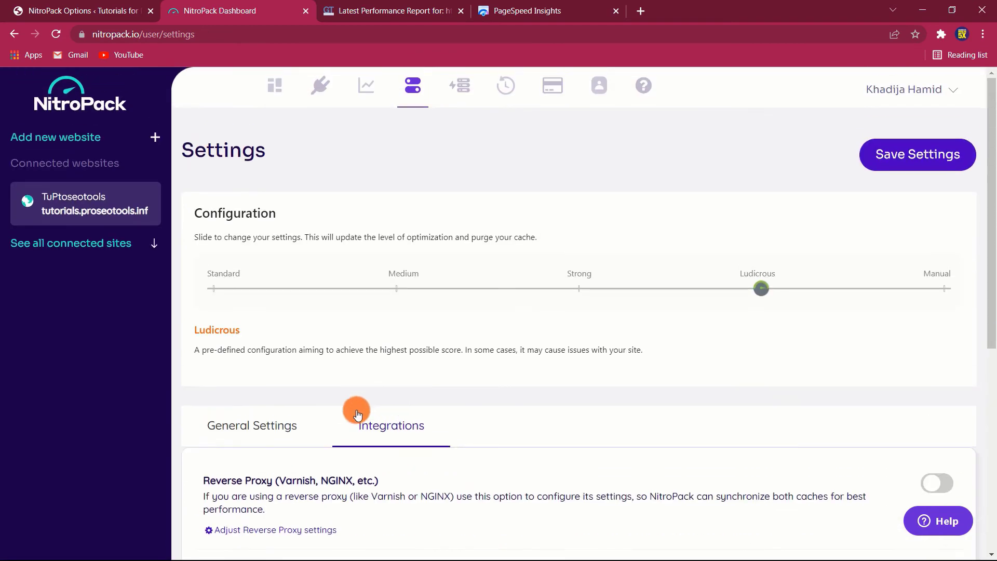
click(272, 421)
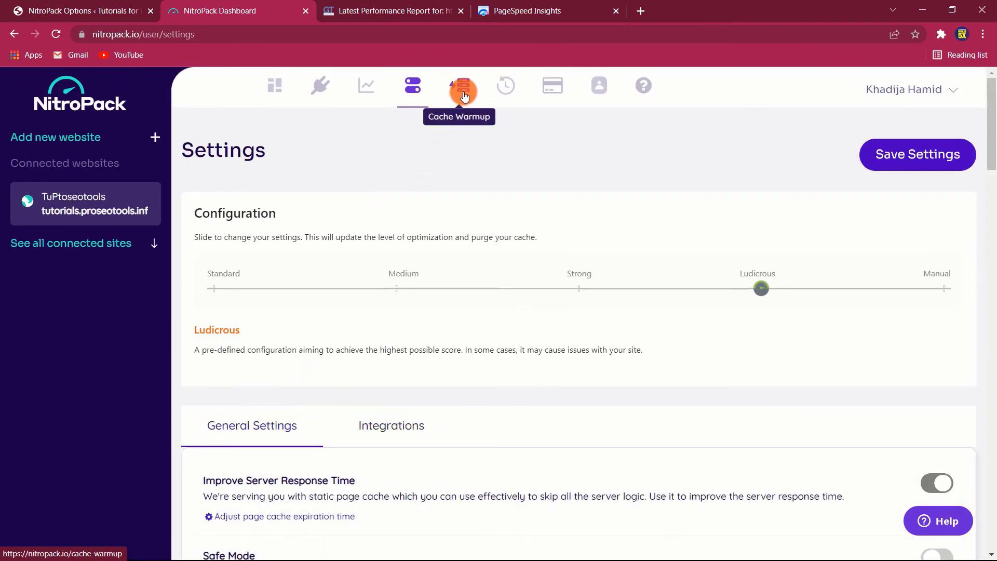
click(463, 95)
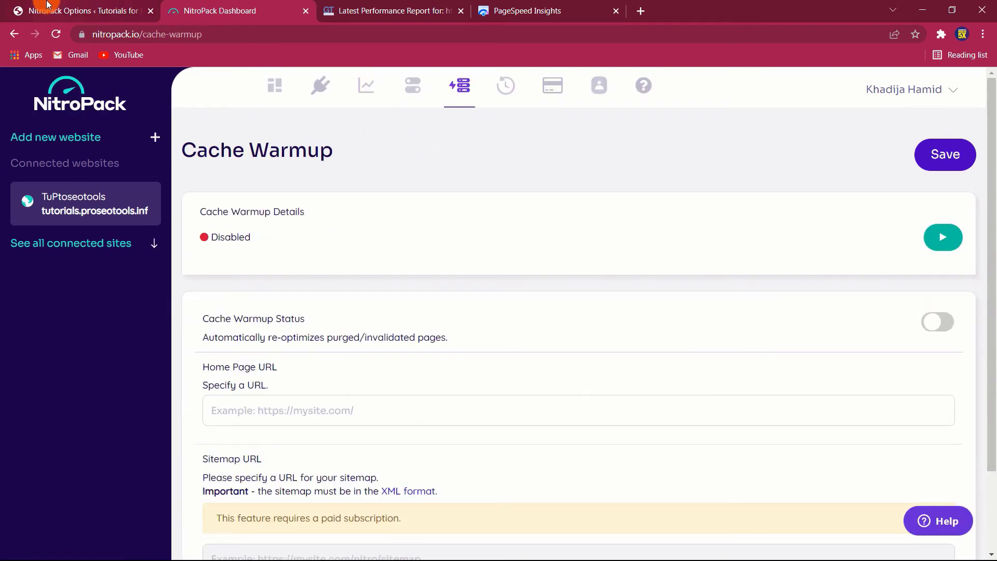
click(47, 5)
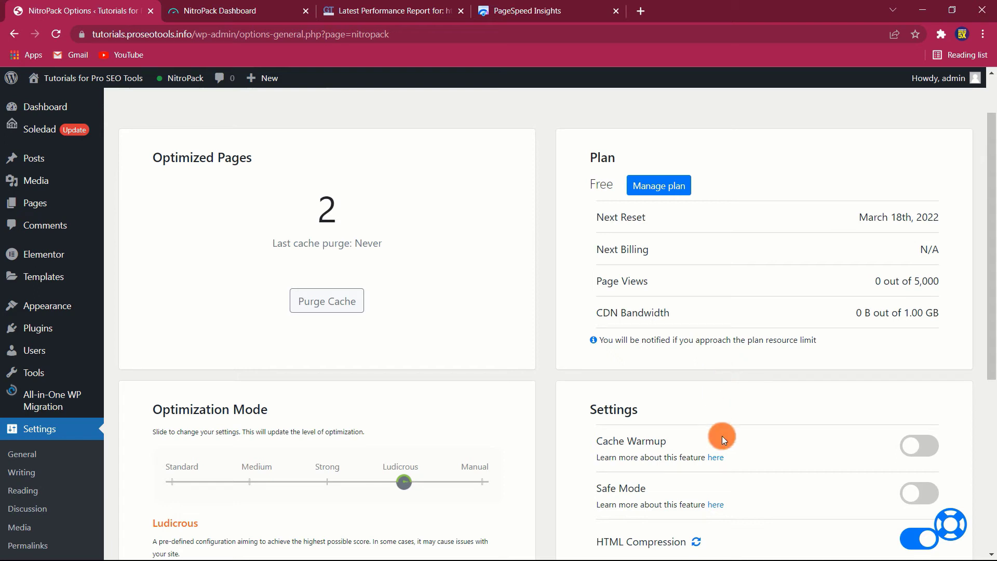
scroll(738, 451, down, 1)
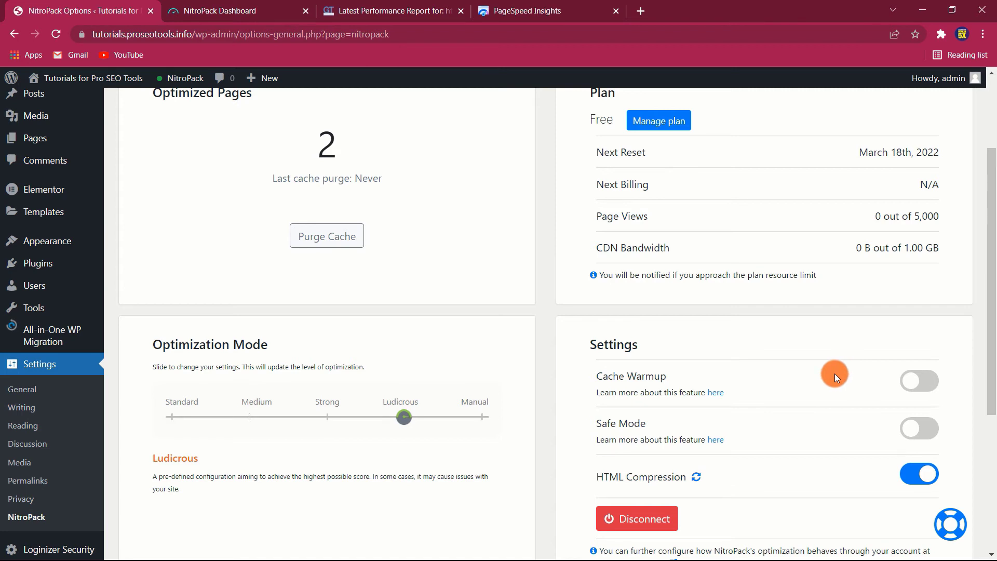
click(927, 382)
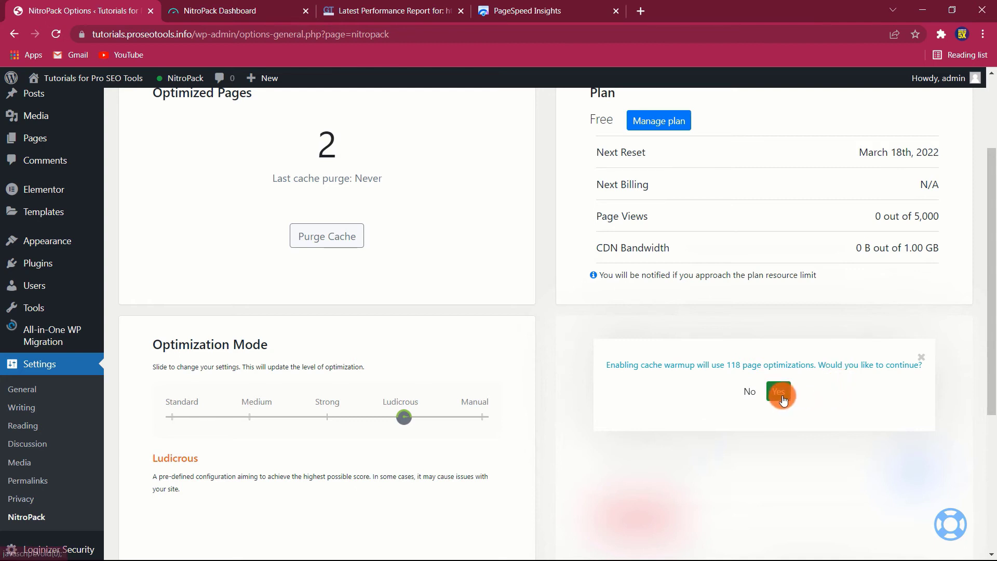
click(746, 393)
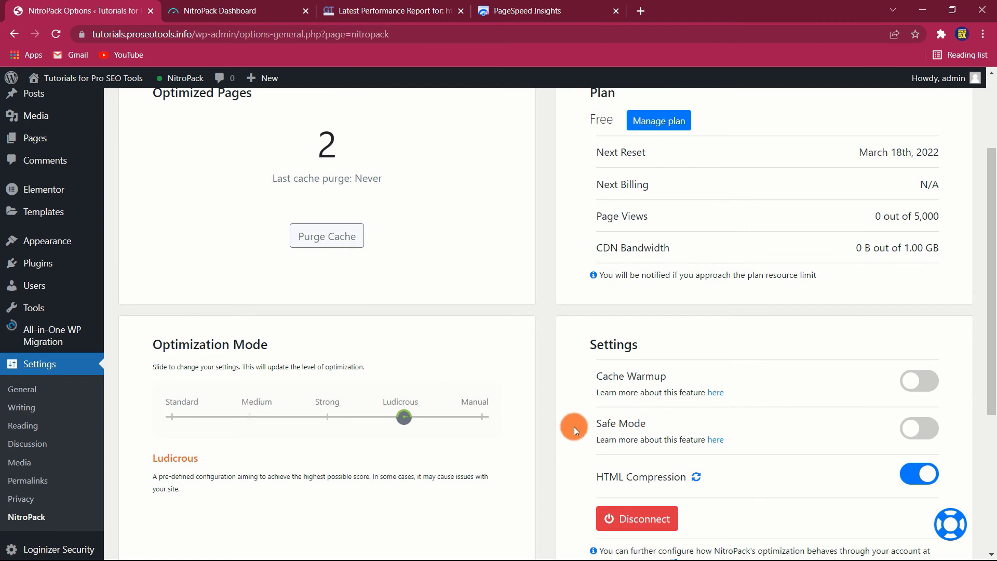
scroll(574, 426, up, 3)
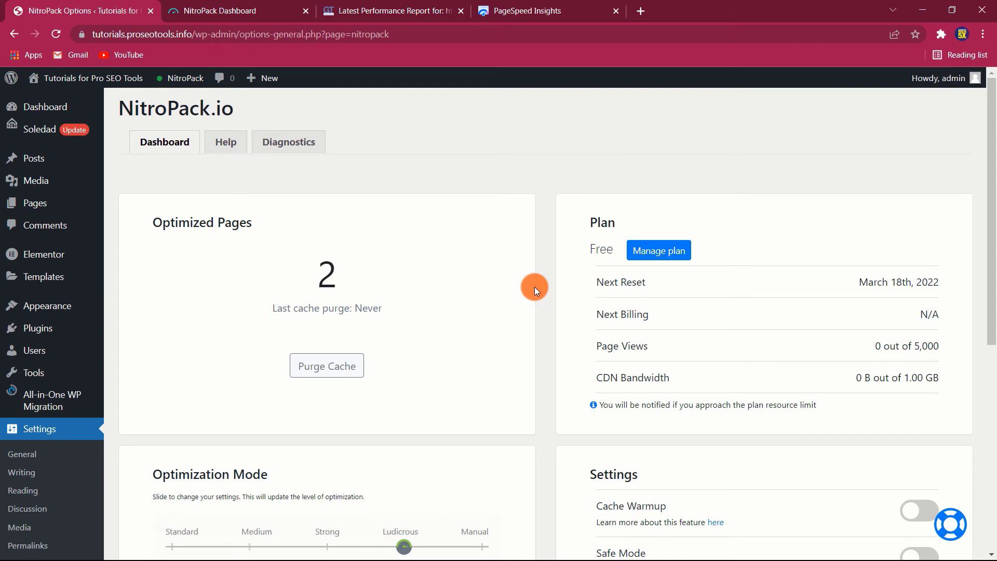
scroll(535, 288, down, 4)
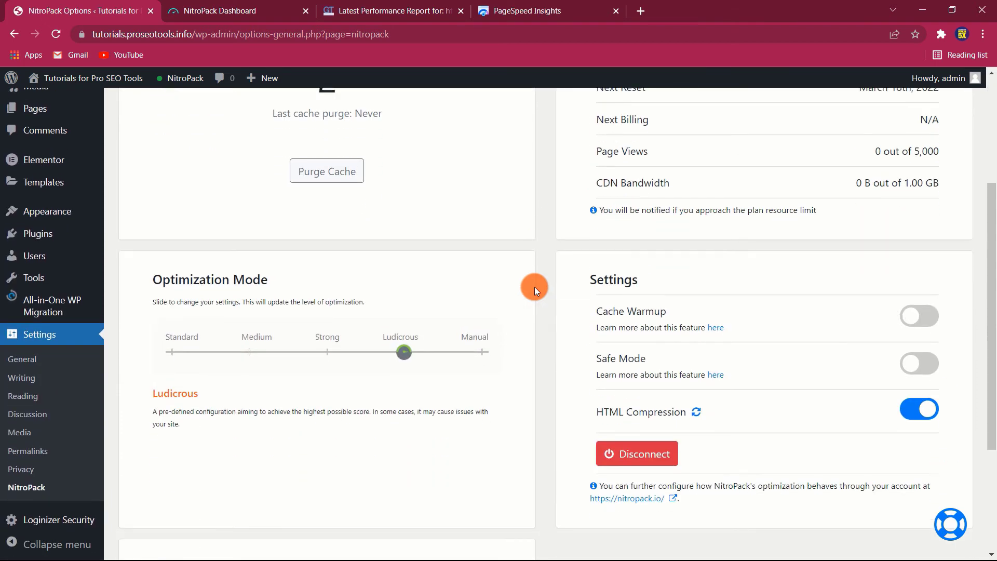
scroll(534, 286, down, 1)
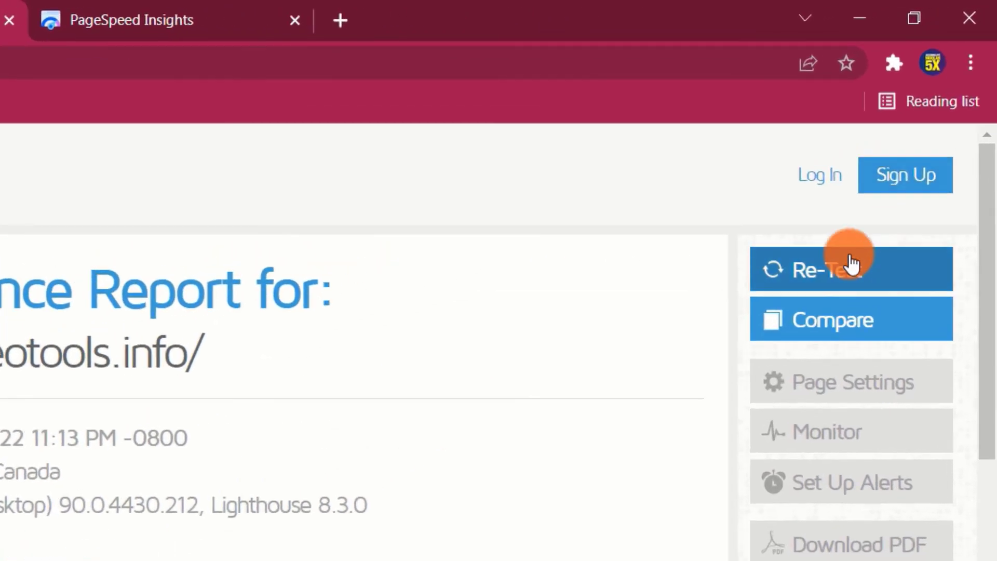
Step: Re-Test tutorials.proseotools.info in GTmetrix
click(852, 265)
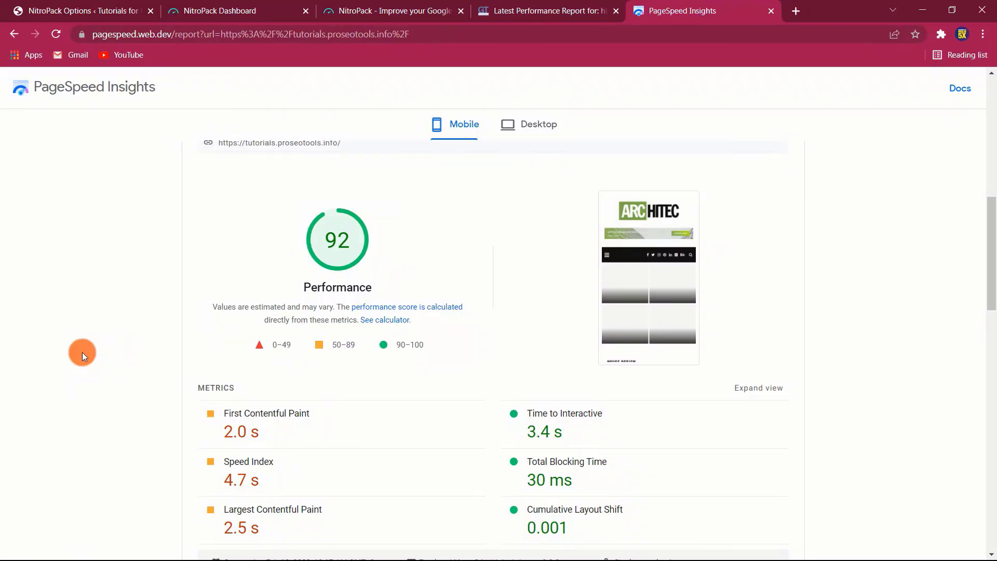
Step: Show the desktop PageSpeed Insights results, scoring 100, then return to the NitroPack connection page
click(535, 127)
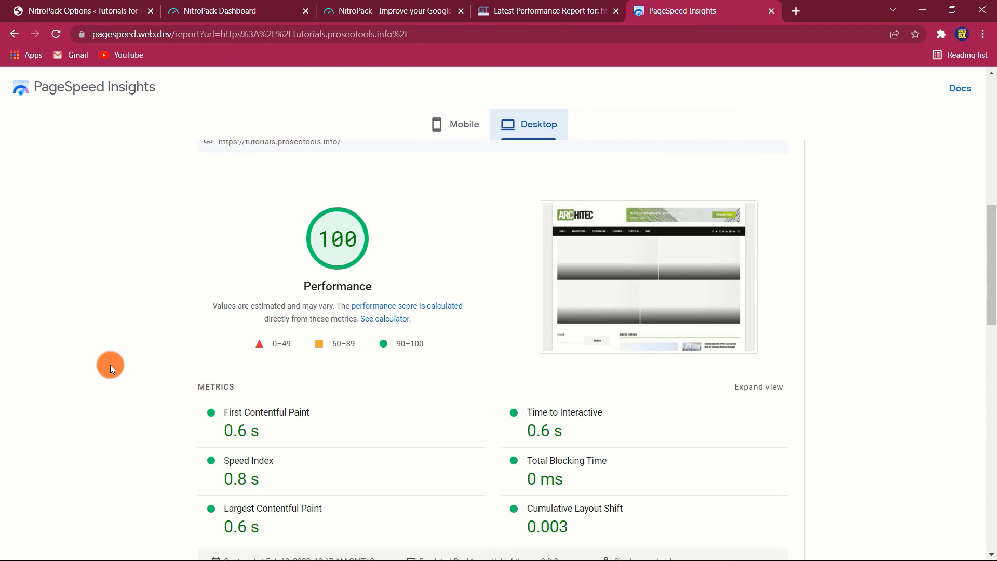
scroll(110, 364, down, 1)
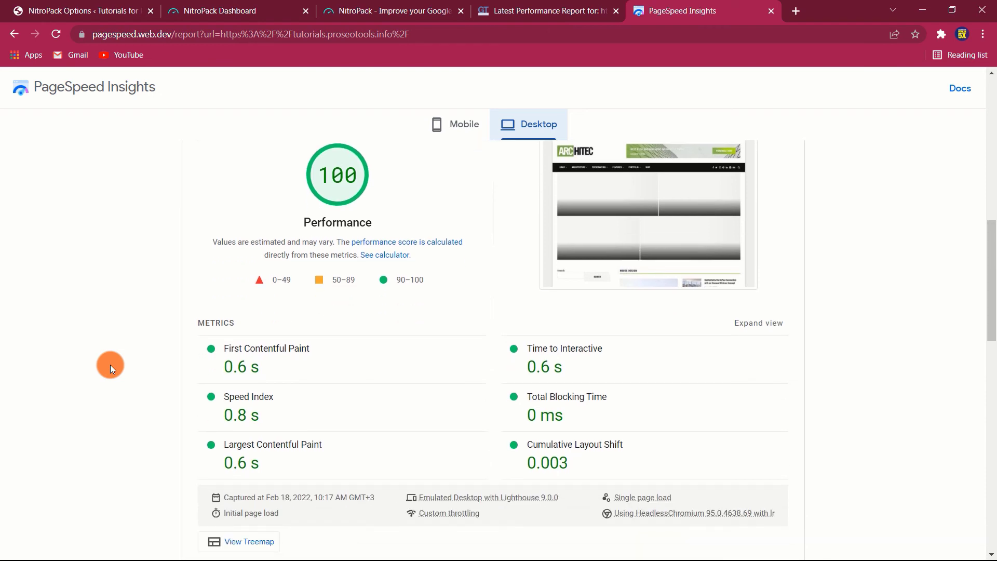
scroll(110, 364, up, 1)
scroll(110, 365, down, 1)
click(229, 10)
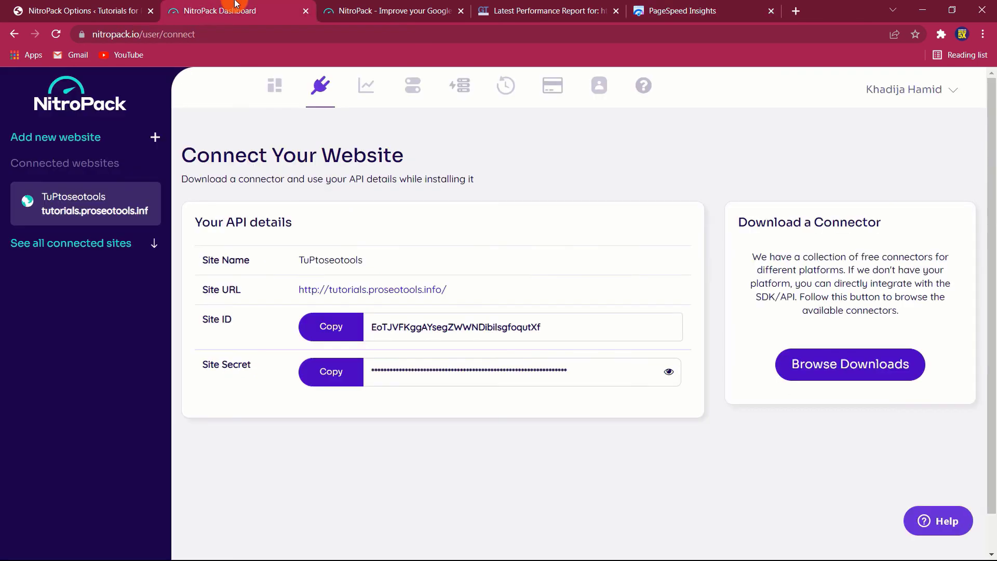
Step: Copy the site ID, then point out the Scale, Growth, Business and Free plans and Free's $0/mo price
click(348, 328)
click(370, 91)
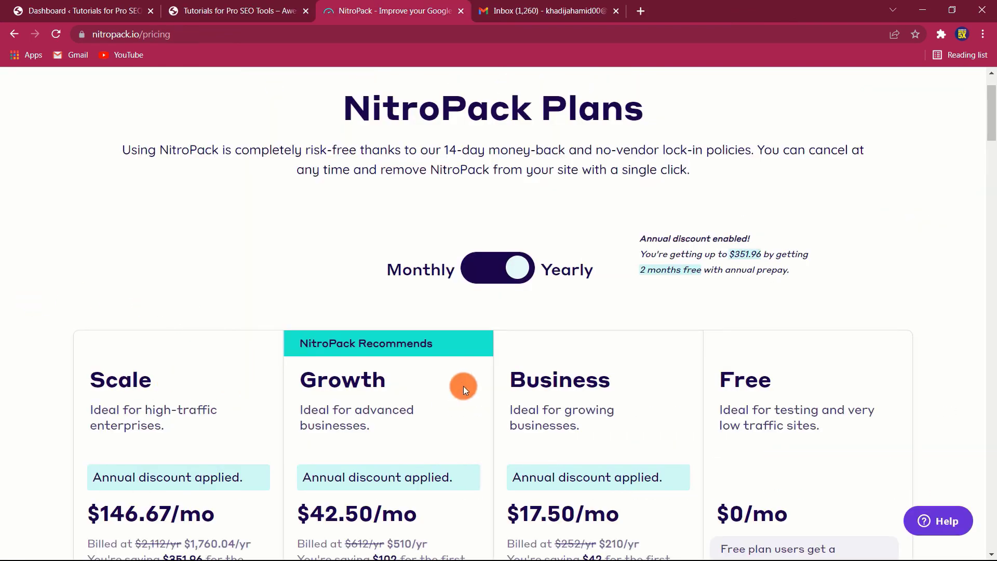
drag(92, 383, 181, 380)
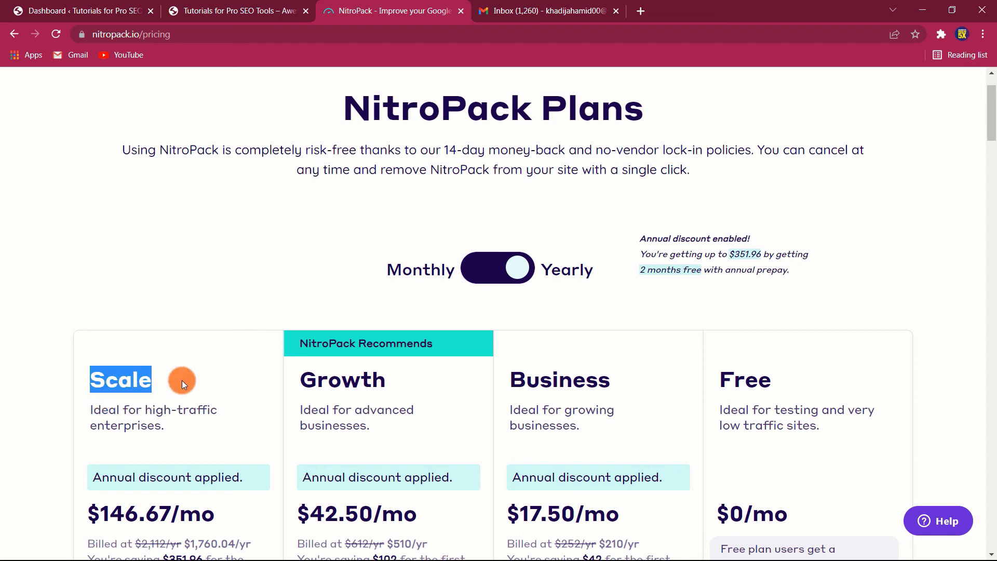
drag(298, 383, 409, 382)
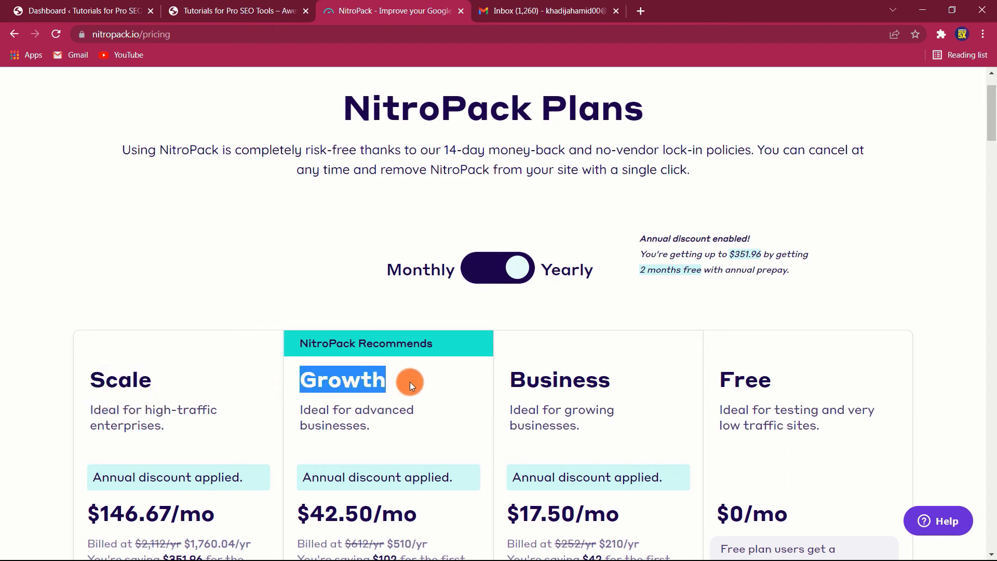
drag(510, 382, 594, 382)
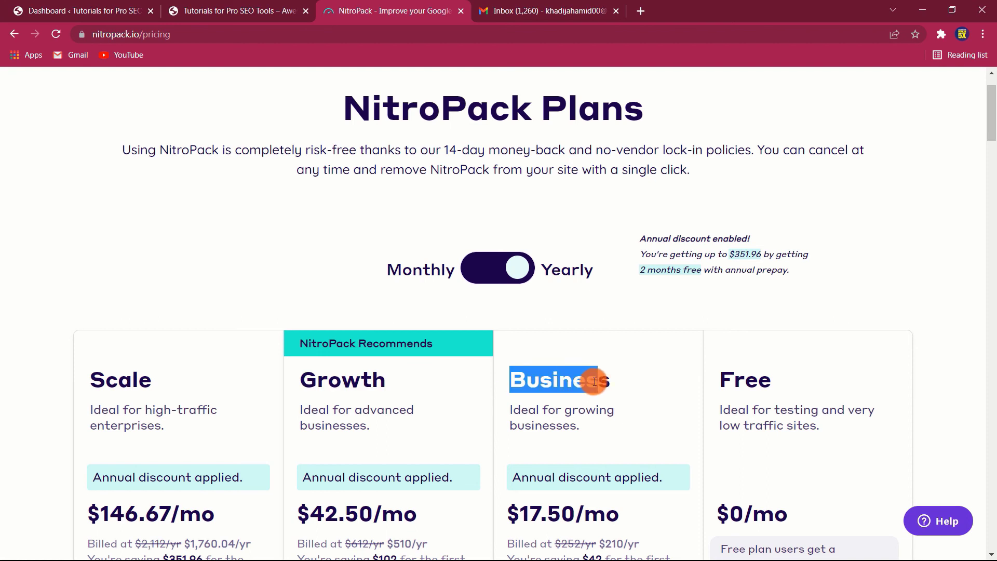
drag(715, 378, 790, 376)
click(879, 375)
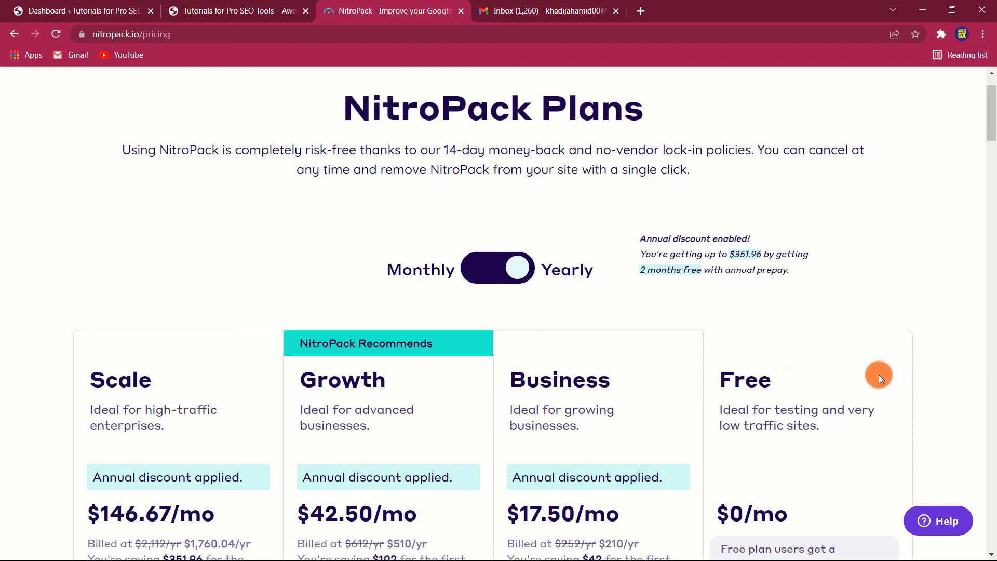
scroll(896, 376, down, 3)
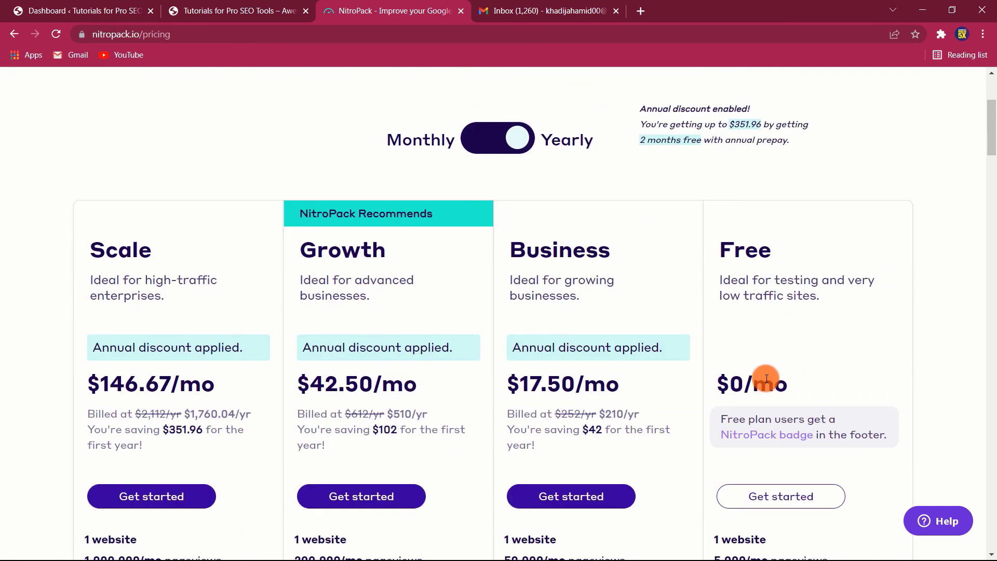
drag(819, 383, 717, 386)
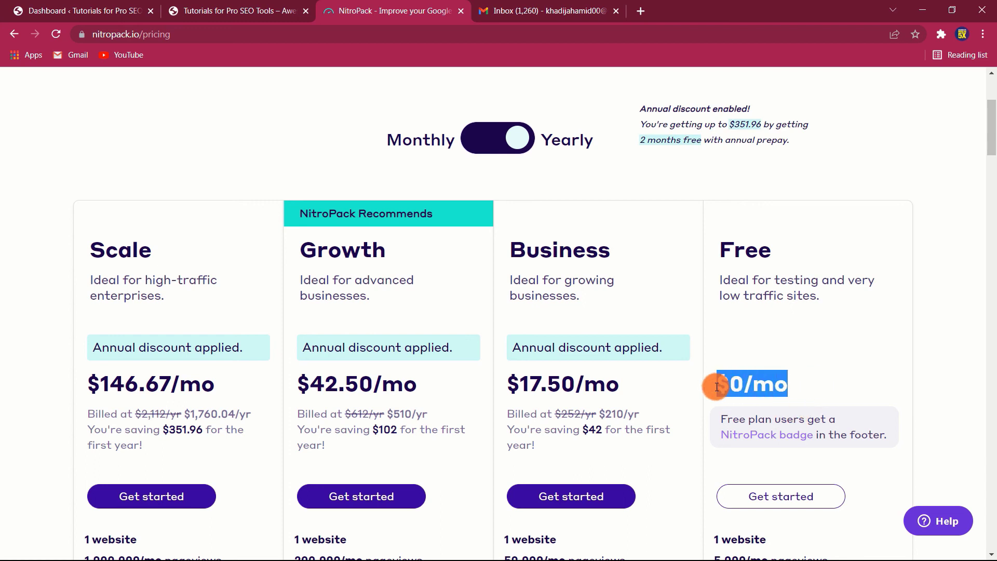
click(805, 382)
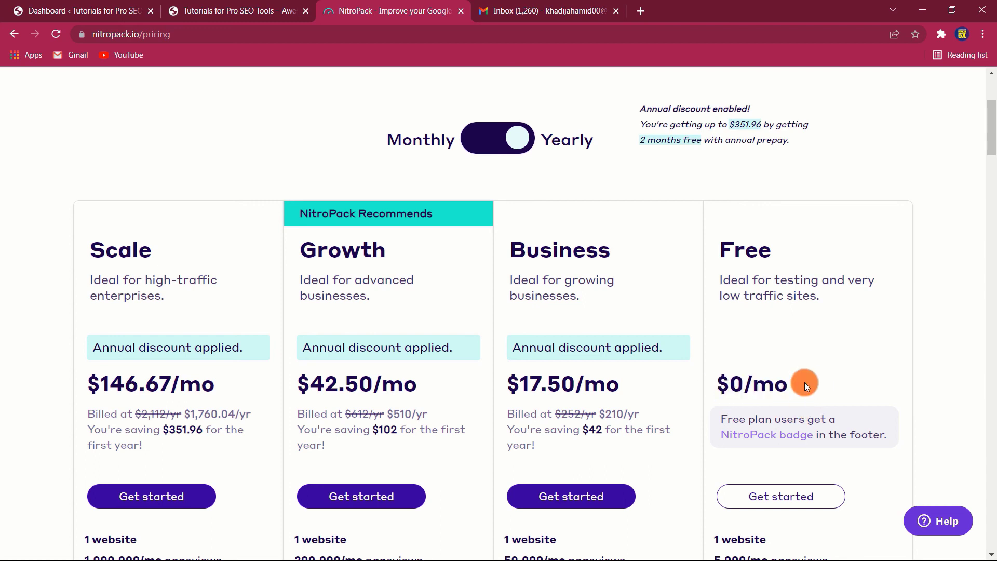
scroll(933, 314, down, 3)
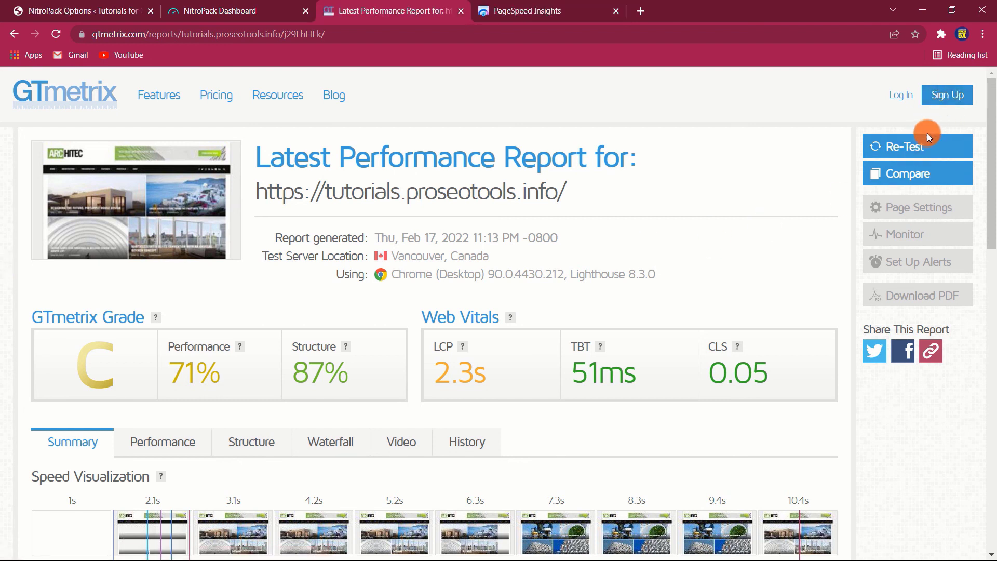
Step: Re-test tutorials.proseotools.info in GTmetrix, reaching grade A with 99% performance and 97% structure
click(918, 149)
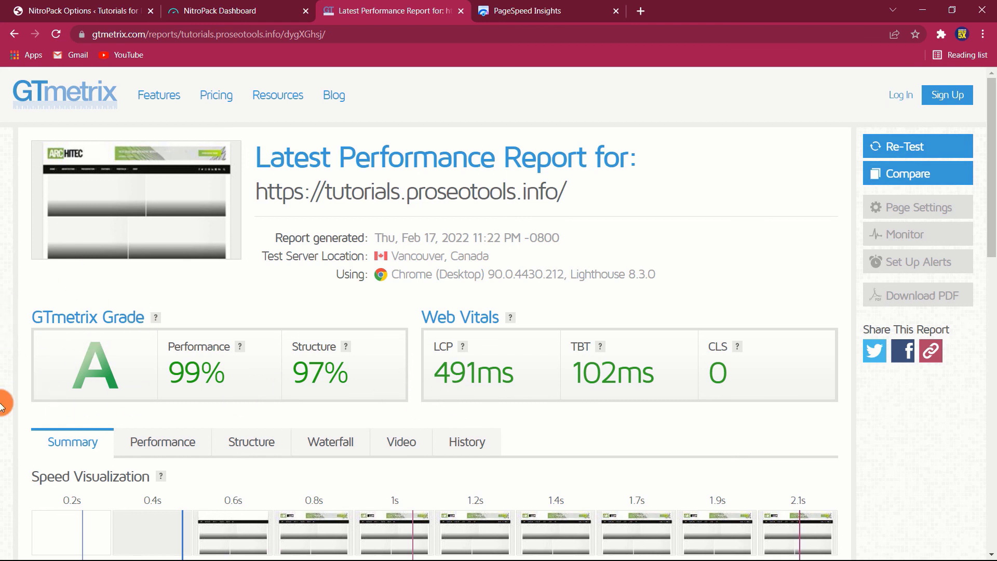
key(ctrl+shift+Tab)
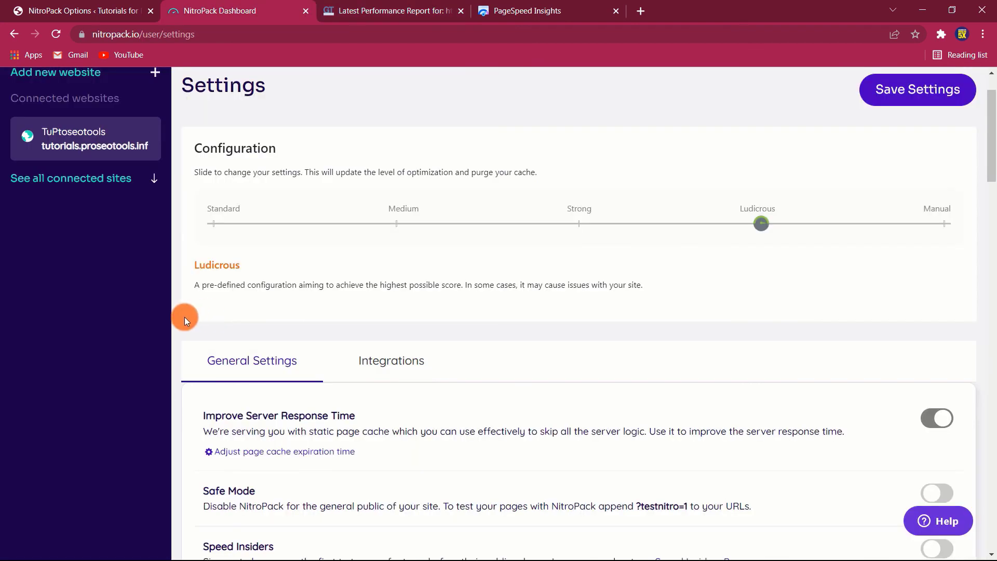
scroll(185, 318, down, 4)
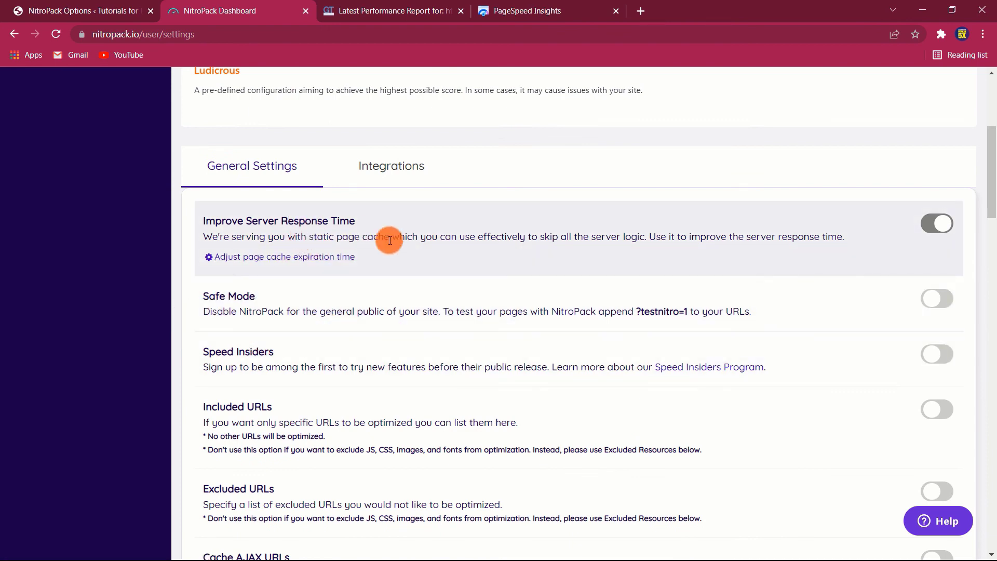
scroll(367, 371, down, 1)
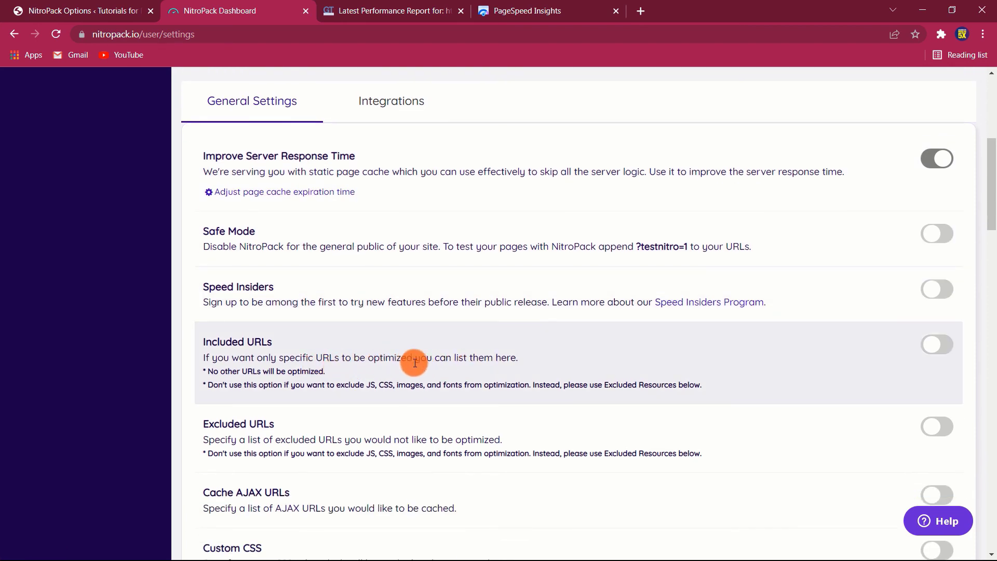
scroll(412, 359, down, 1)
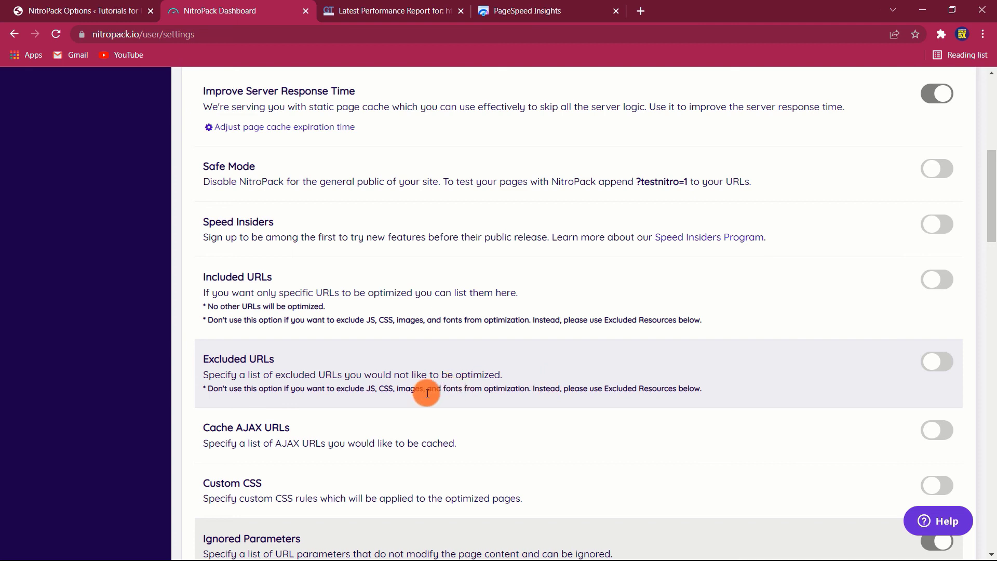
scroll(442, 386, down, 1)
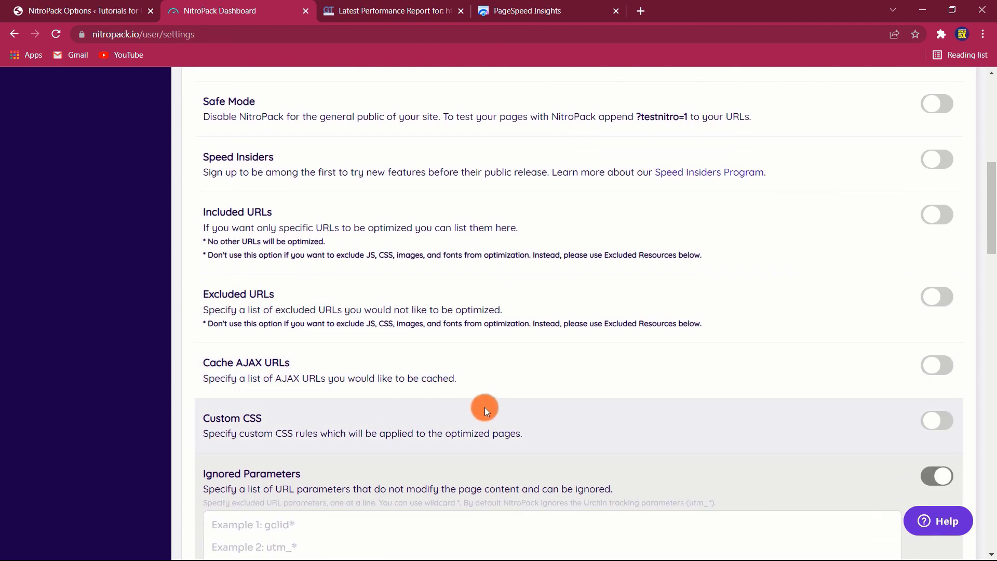
scroll(494, 407, down, 2)
scroll(504, 407, down, 5)
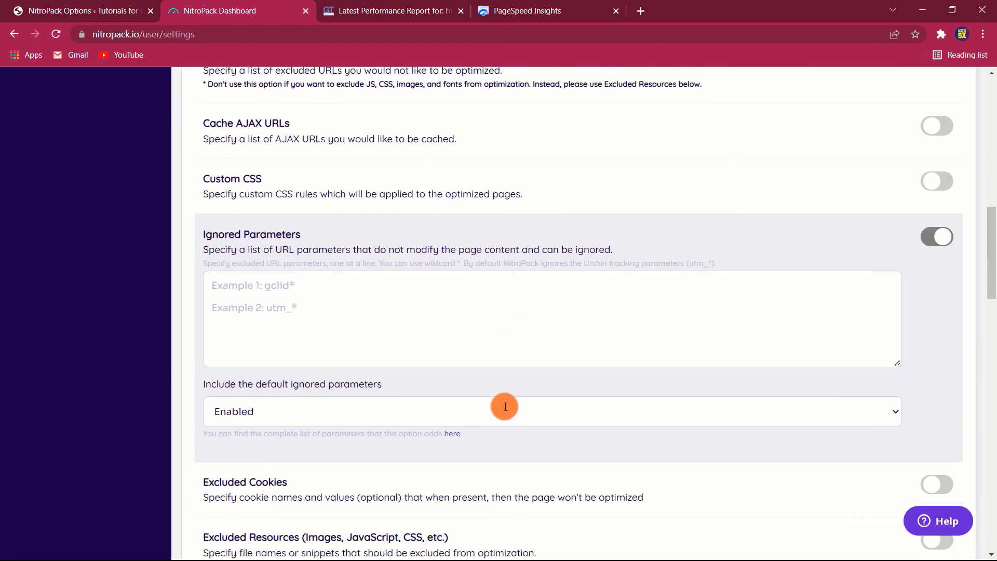
scroll(505, 407, down, 1)
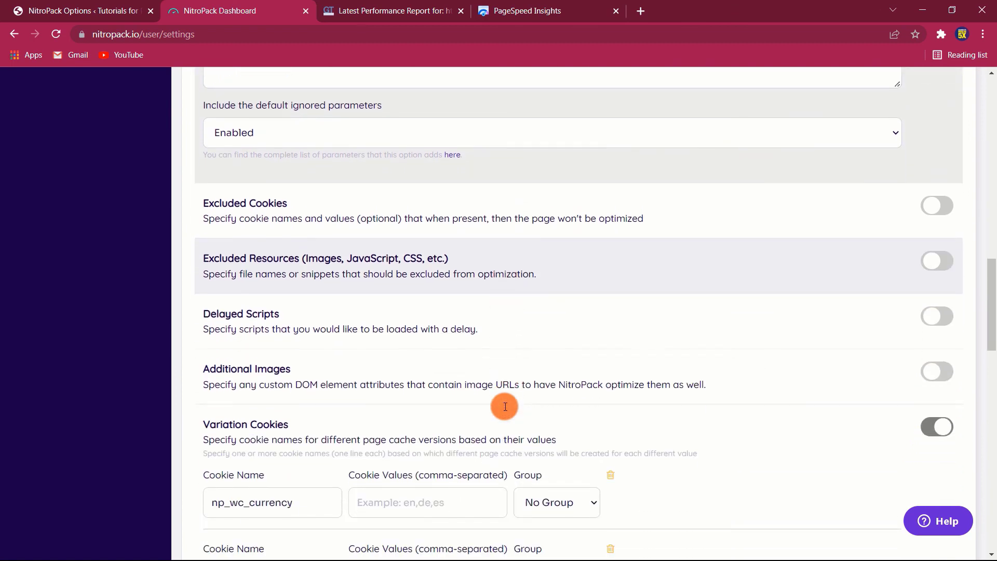